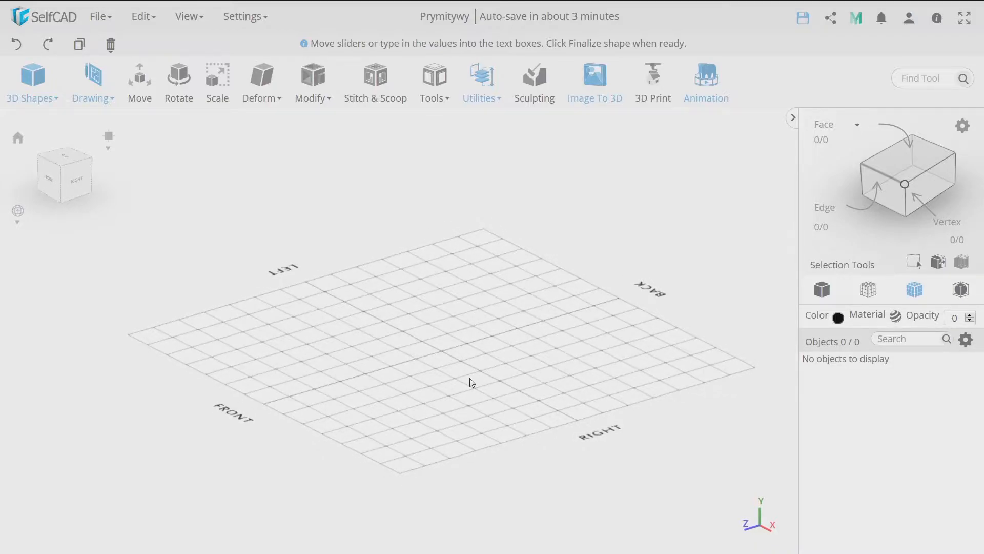
- Place two default cubes on the grid next to each other near the BACK side
drag(450, 395, 381, 406)
right_drag(381, 393, 383, 391)
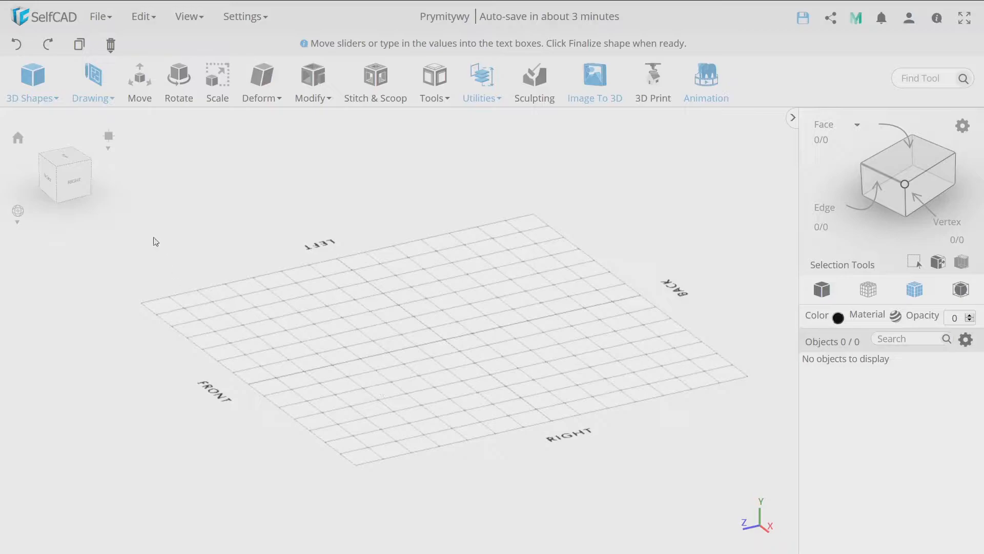
click(47, 95)
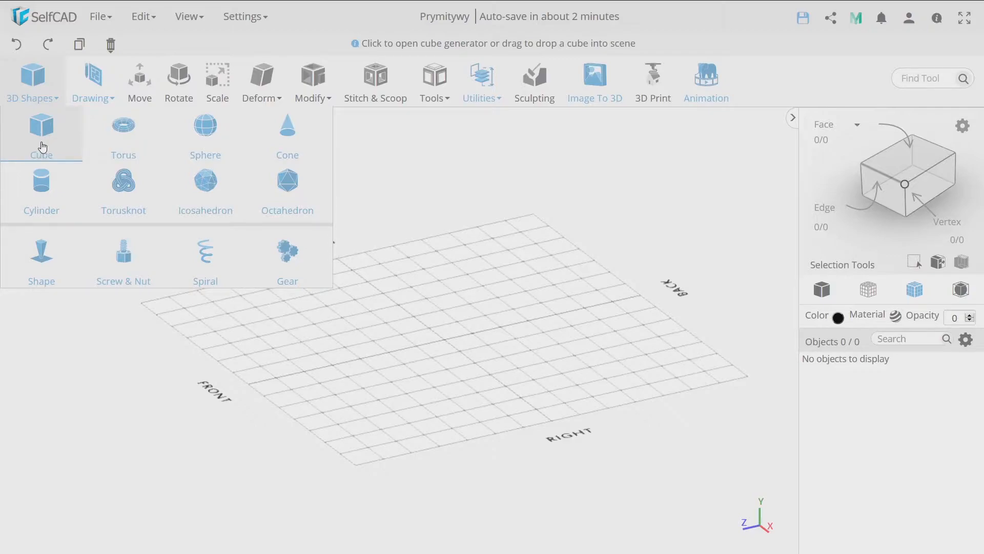
drag(43, 147, 539, 280)
click(32, 75)
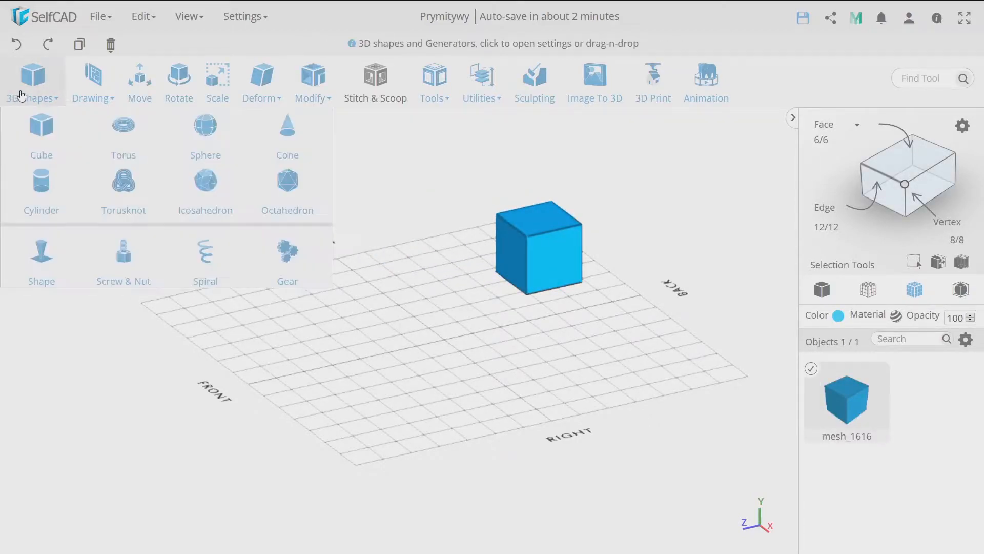
drag(39, 138, 597, 323)
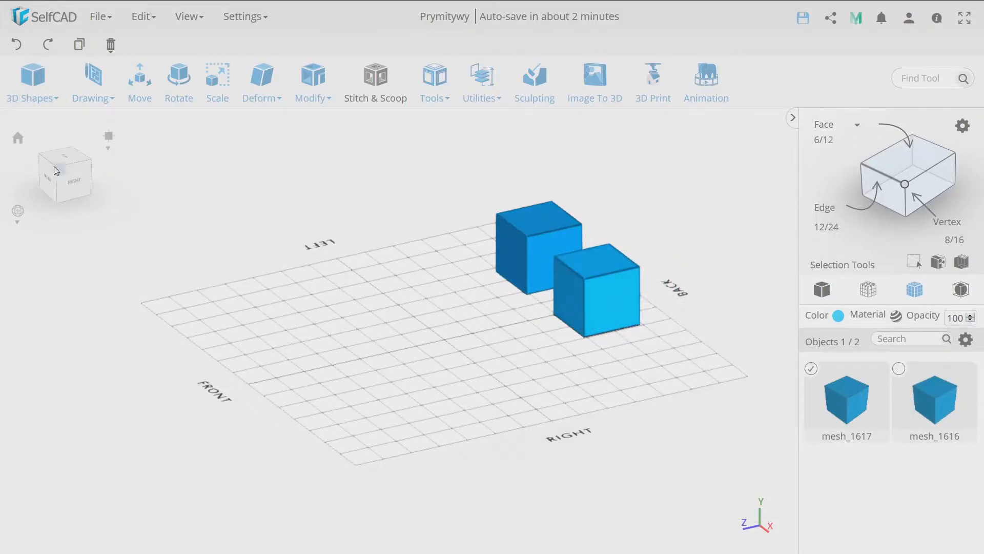
- Place two default gears side by side near the grid's FRONT/RIGHT corner and deselect them
click(29, 89)
drag(269, 259, 370, 435)
click(32, 89)
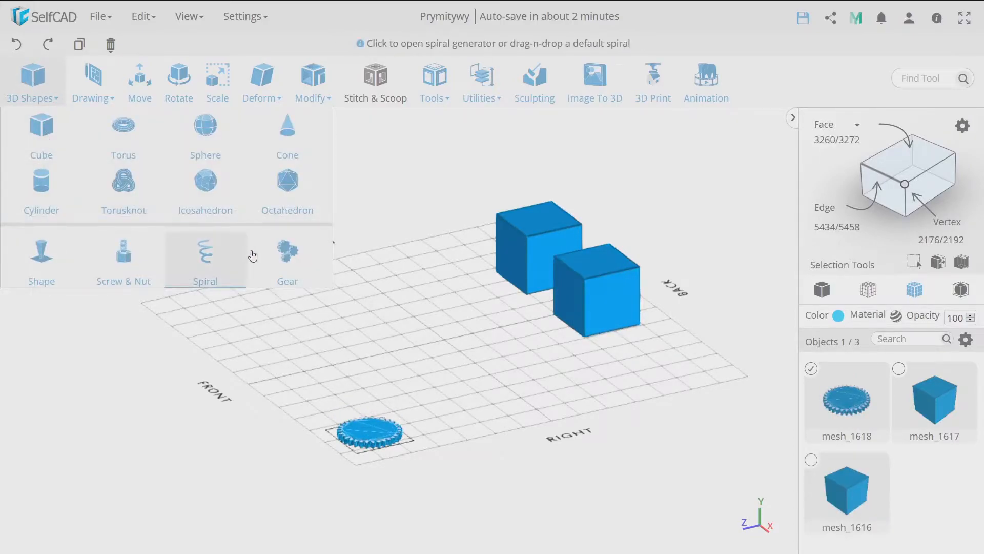
drag(305, 282, 435, 420)
click(429, 417)
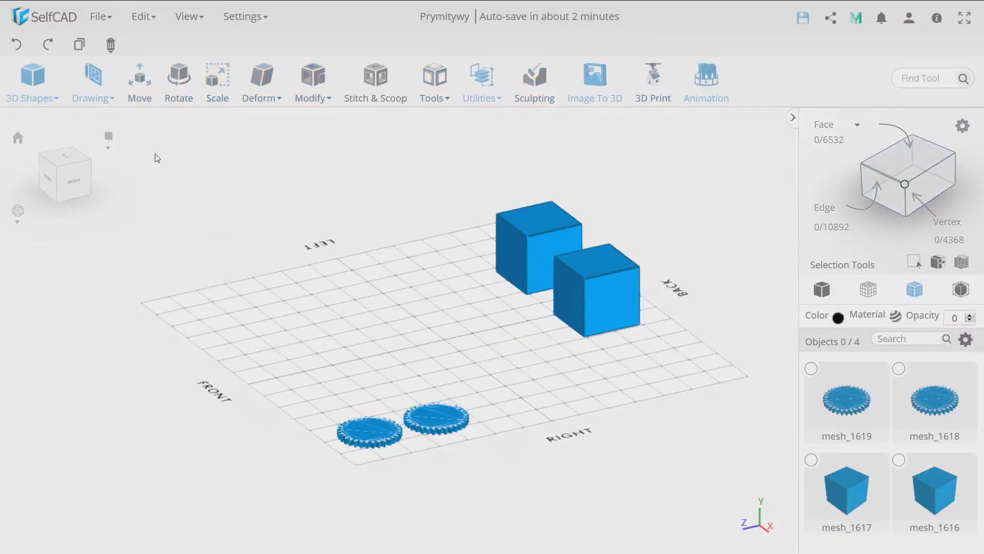
- Start a new cube in the cube generator and set its width, height and depth to 200
click(31, 87)
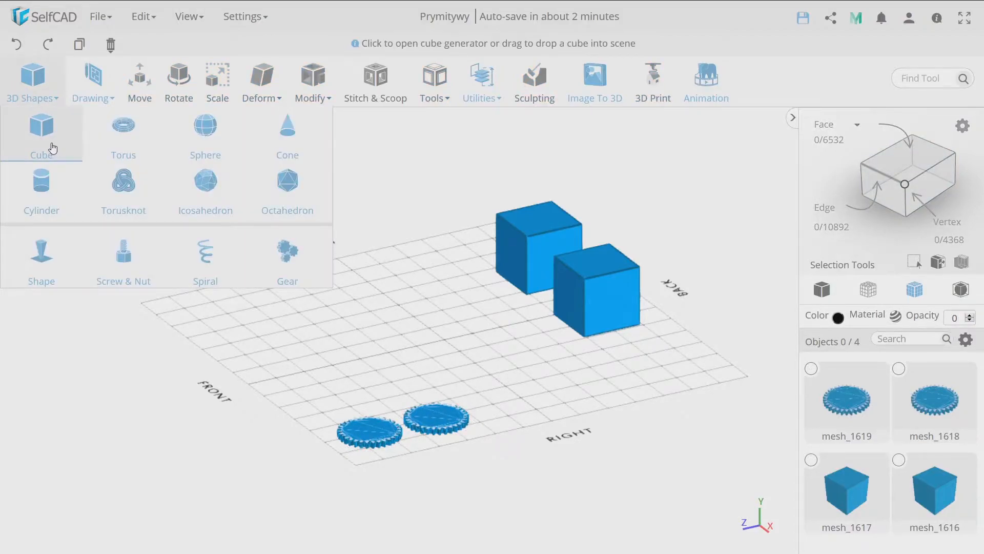
click(53, 148)
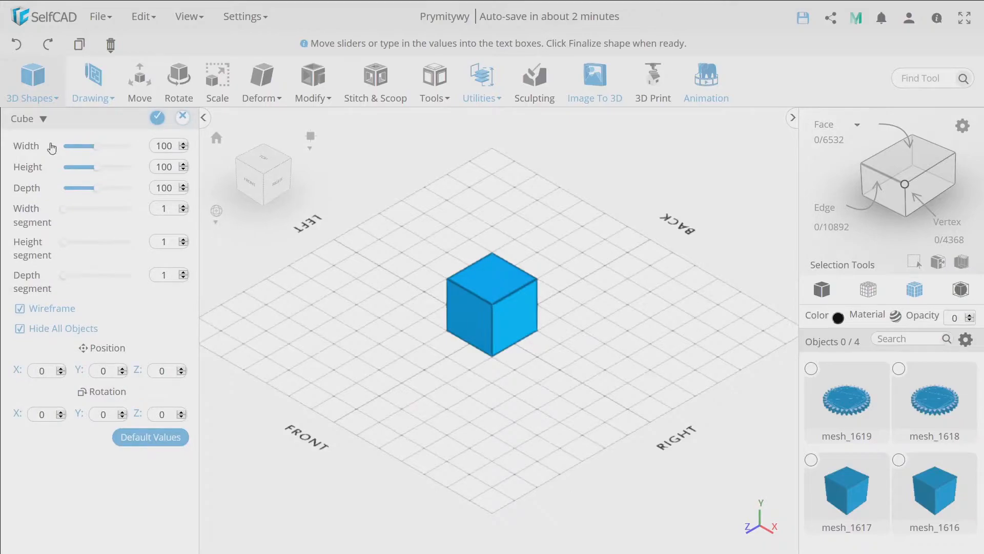
click(33, 87)
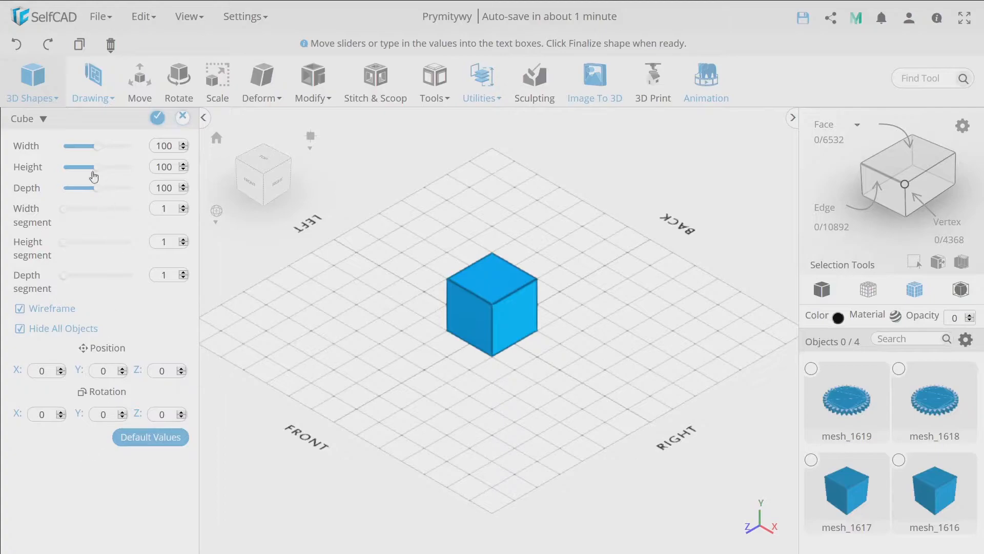
drag(99, 150, 107, 147)
drag(96, 188, 138, 195)
drag(83, 149, 154, 150)
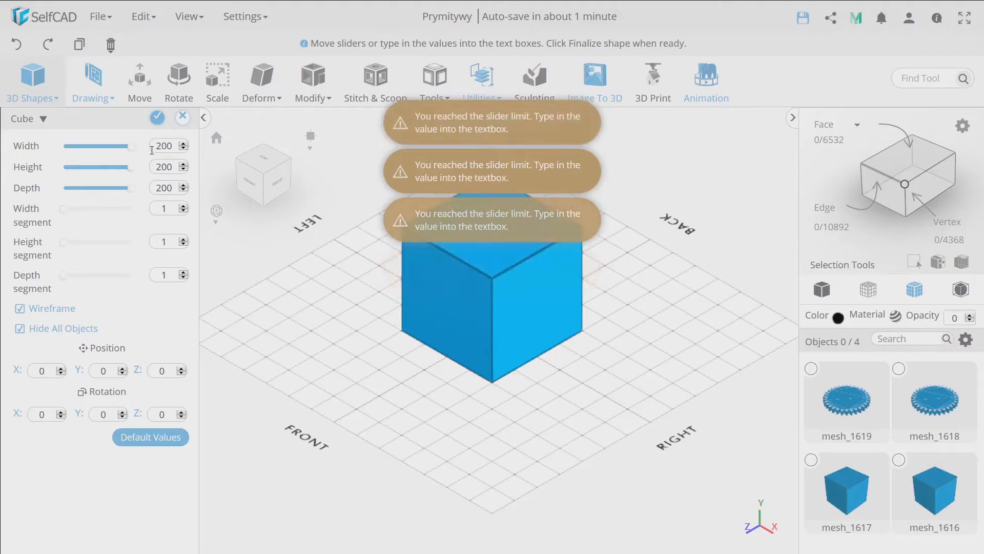
- Set the cube's width to 700 and its width segments to 20
double_click(169, 147)
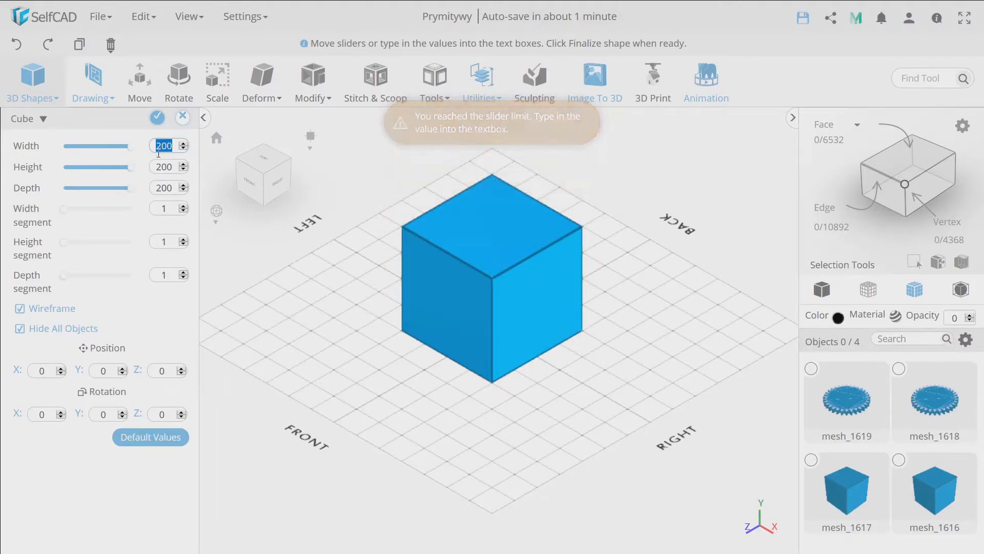
click(183, 144)
click(183, 144)
click(183, 144)
click(183, 143)
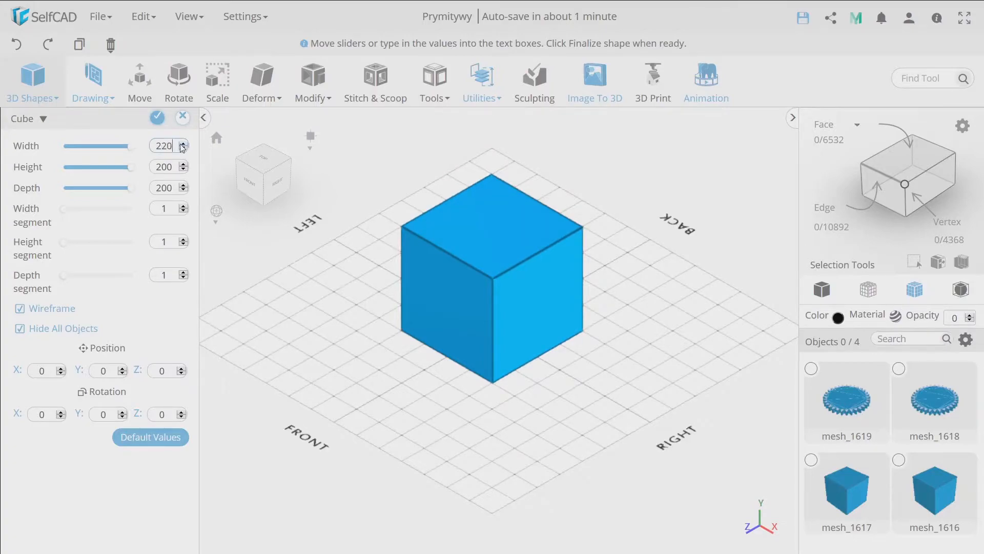
drag(172, 146, 143, 147)
text(300)
click(167, 147)
text(3)
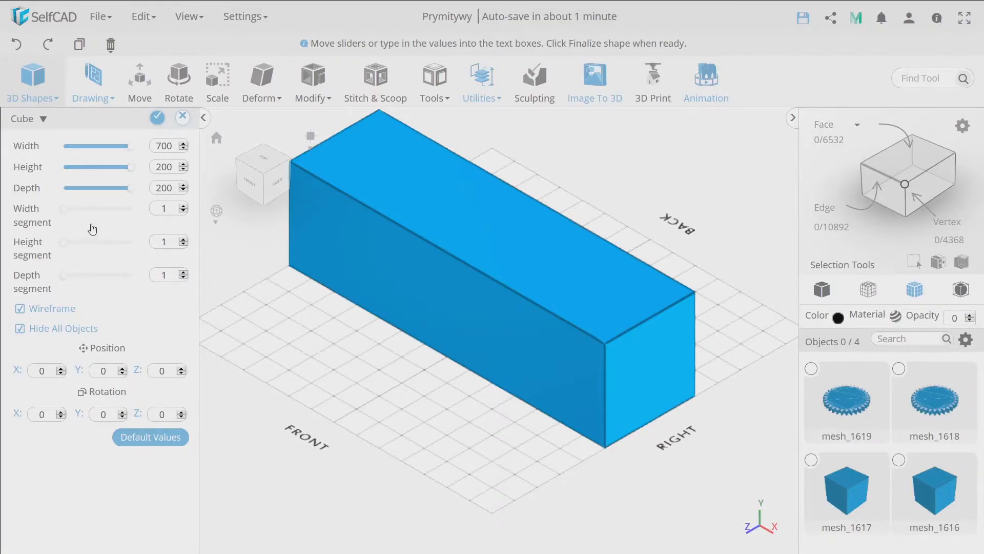
click(67, 215)
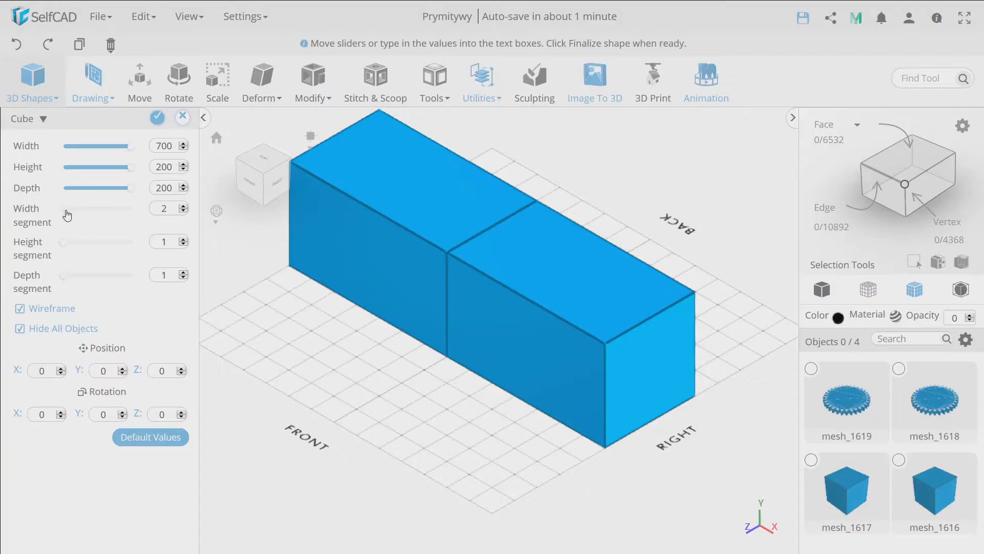
drag(69, 215, 129, 213)
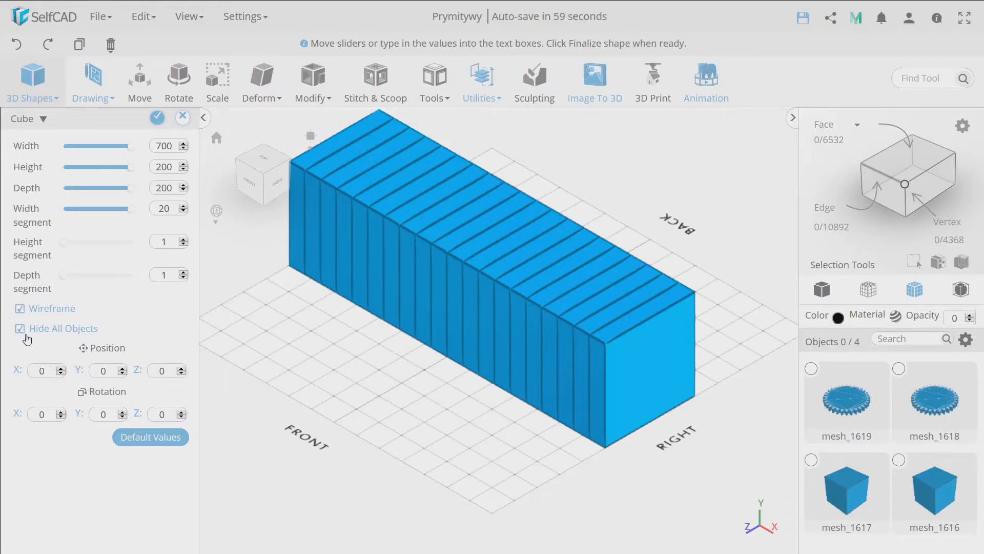
- Switch the Wireframe and Hide All Objects options of the cube preview off and back on
click(20, 309)
click(20, 309)
click(21, 309)
click(20, 309)
click(20, 329)
click(20, 329)
- Set the cube's position to Y 32 and Z 33 and its Y rotation to 38, and finalize the shape
click(122, 368)
click(122, 368)
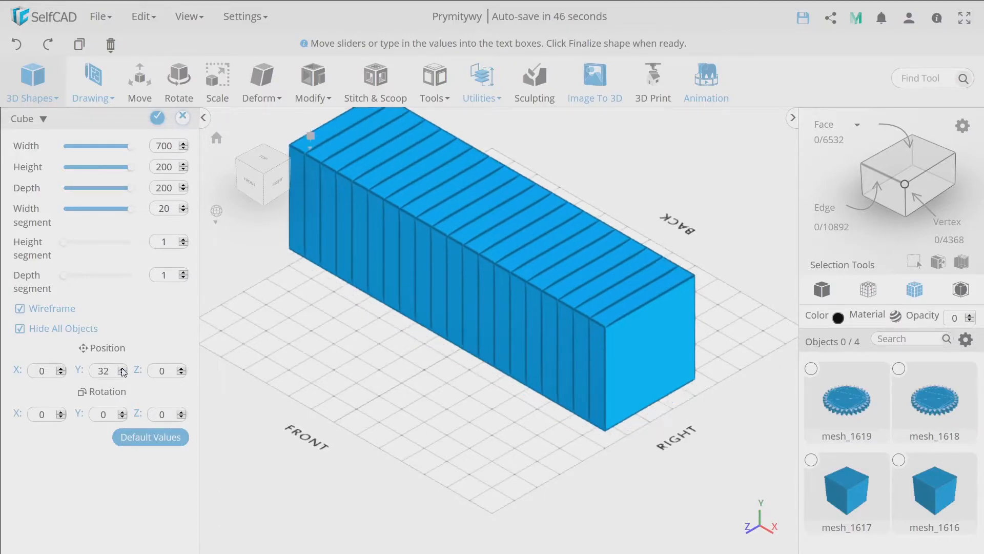
click(122, 412)
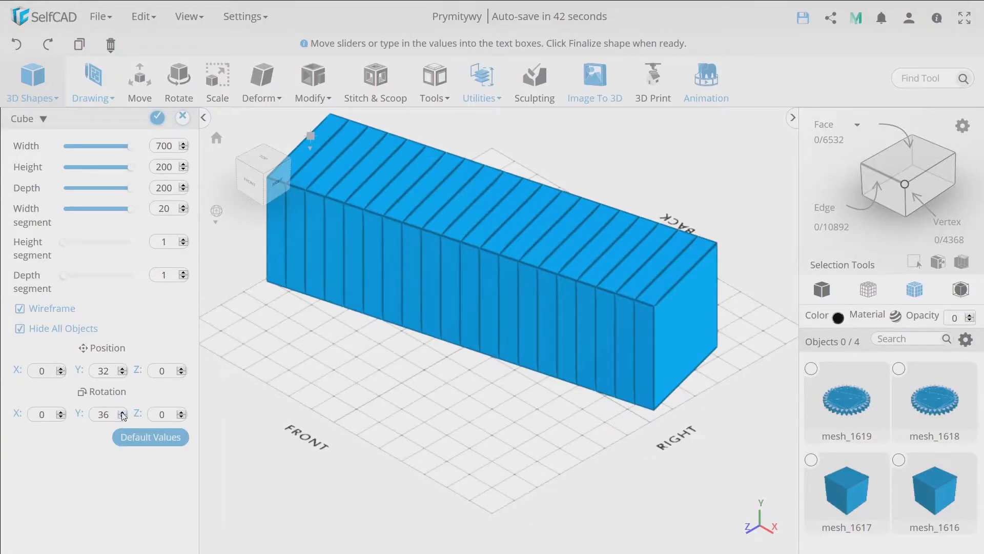
click(122, 412)
click(122, 412)
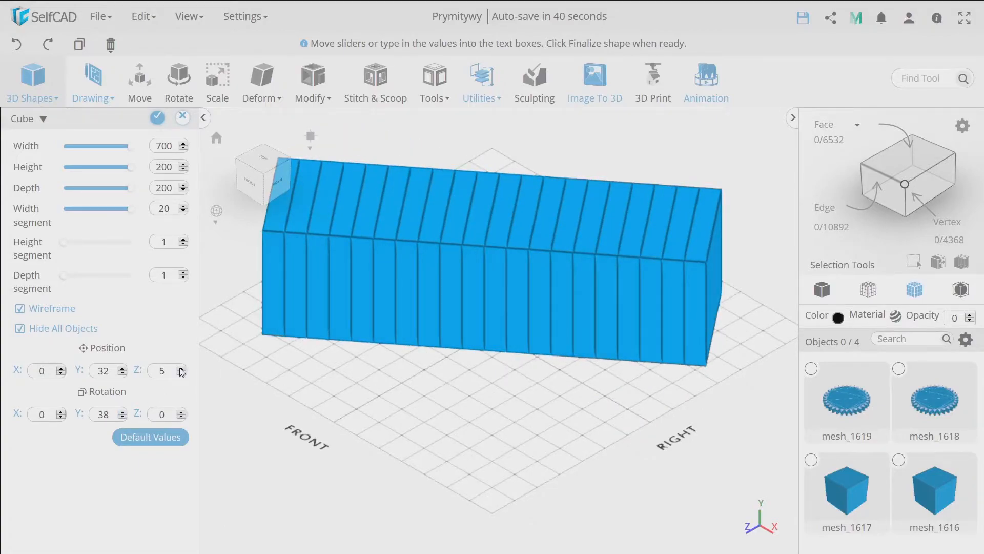
click(181, 368)
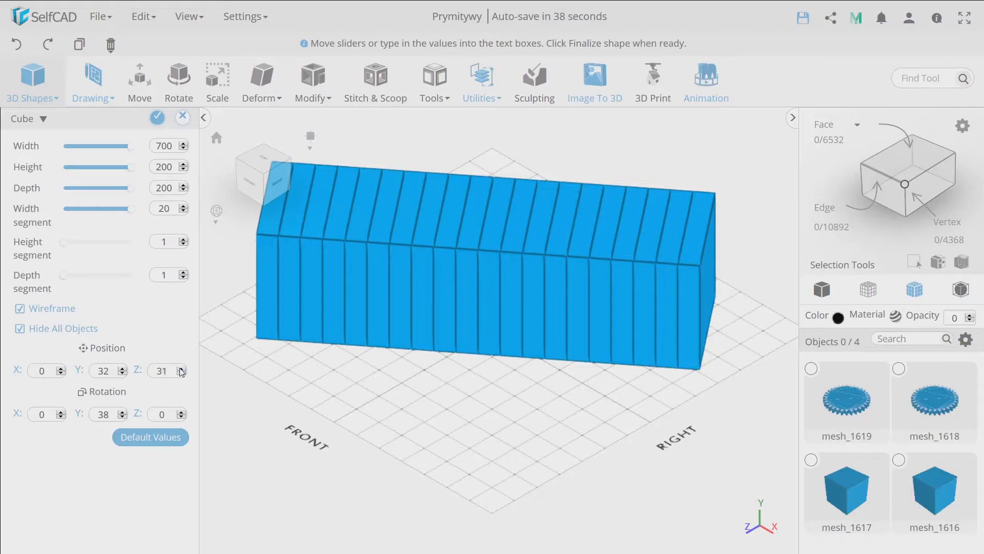
click(182, 368)
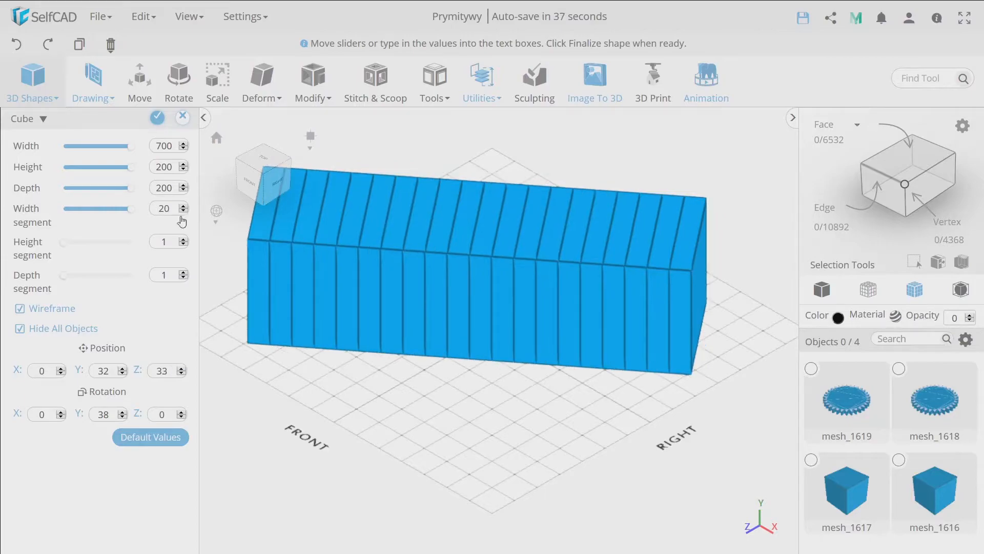
click(157, 119)
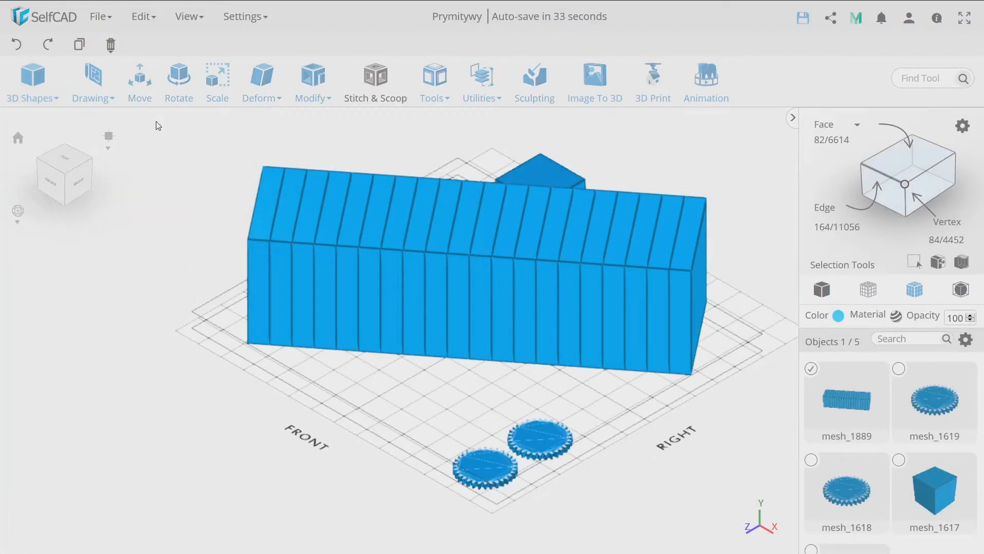
- Deselect the long segmented cube and undo its creation
click(315, 314)
click(314, 310)
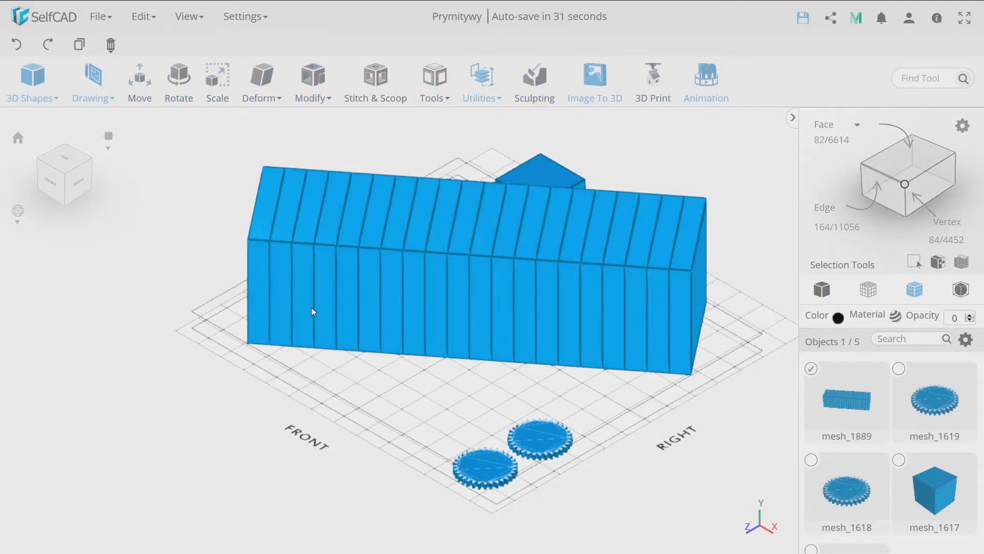
click(16, 45)
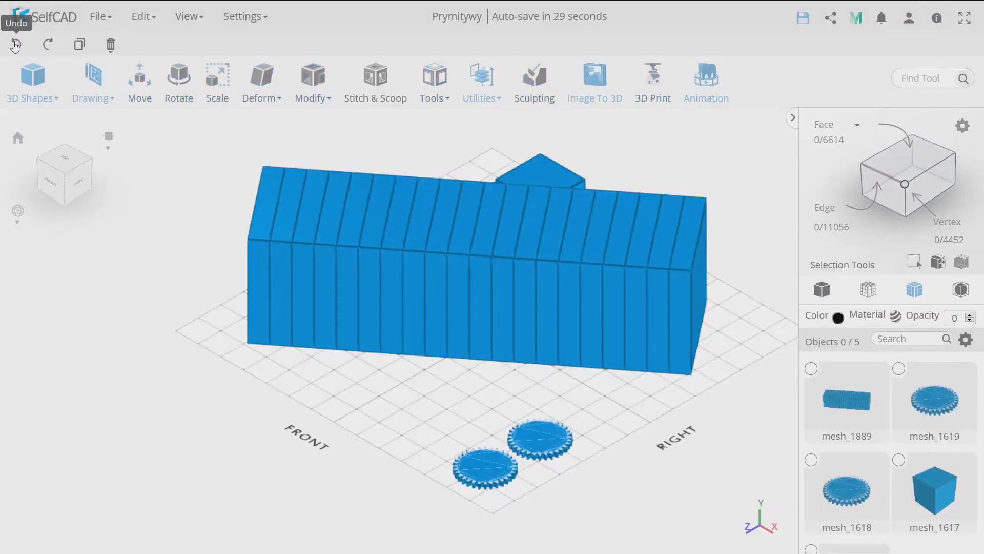
click(15, 45)
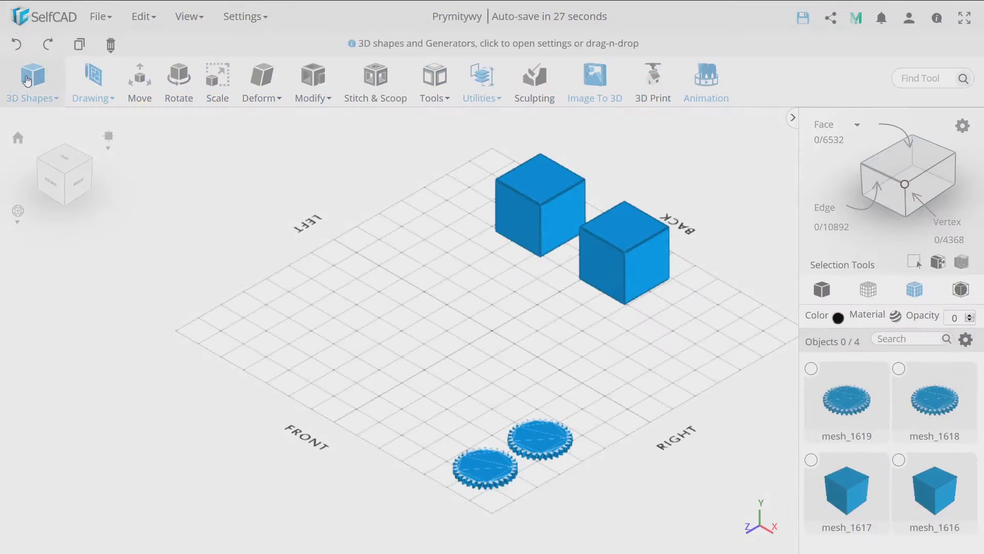
- Reopen the cube generator, restore its default values, and close it without saving the cube
click(33, 79)
click(42, 132)
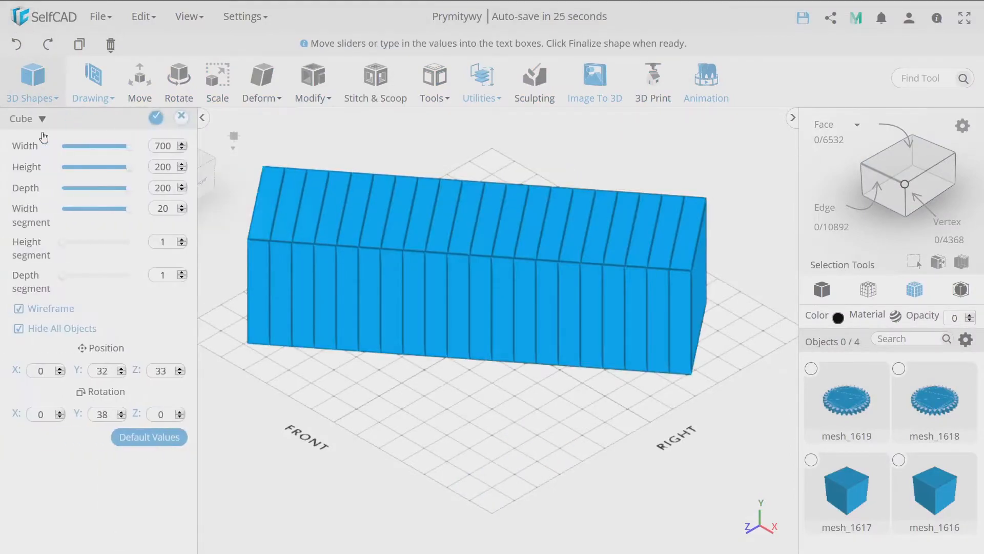
click(123, 369)
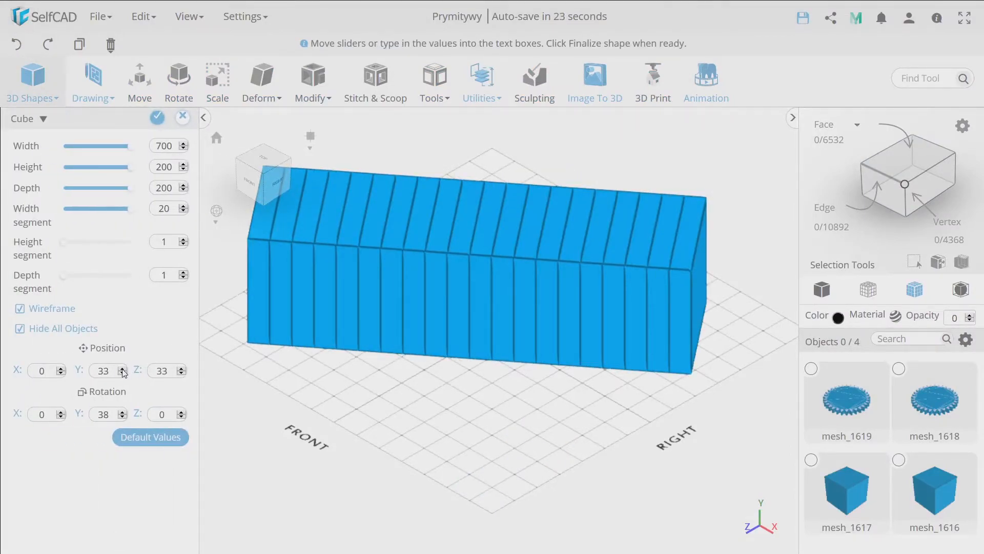
click(159, 441)
click(183, 117)
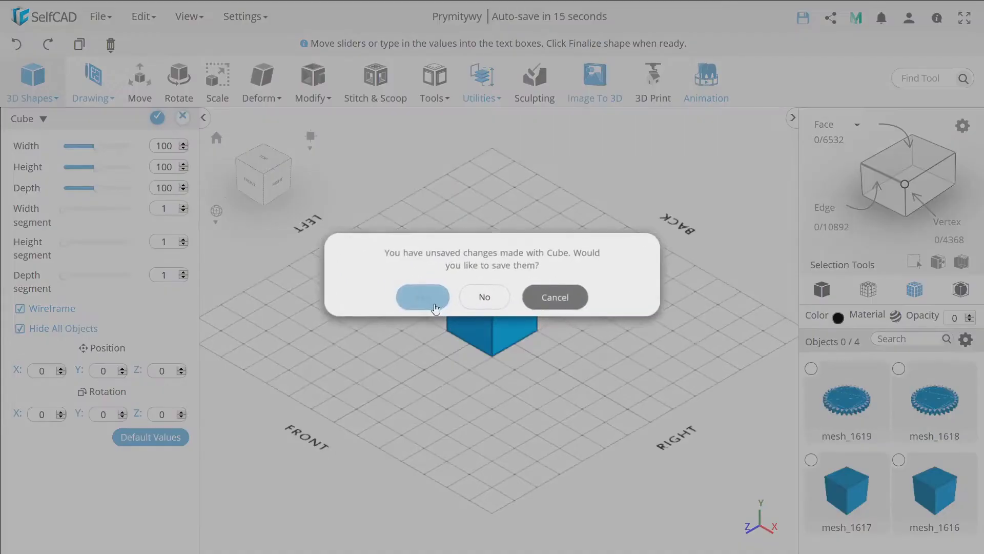
click(482, 298)
- Start a torus in the shape generator and set its ring radius to 50
click(32, 82)
click(125, 133)
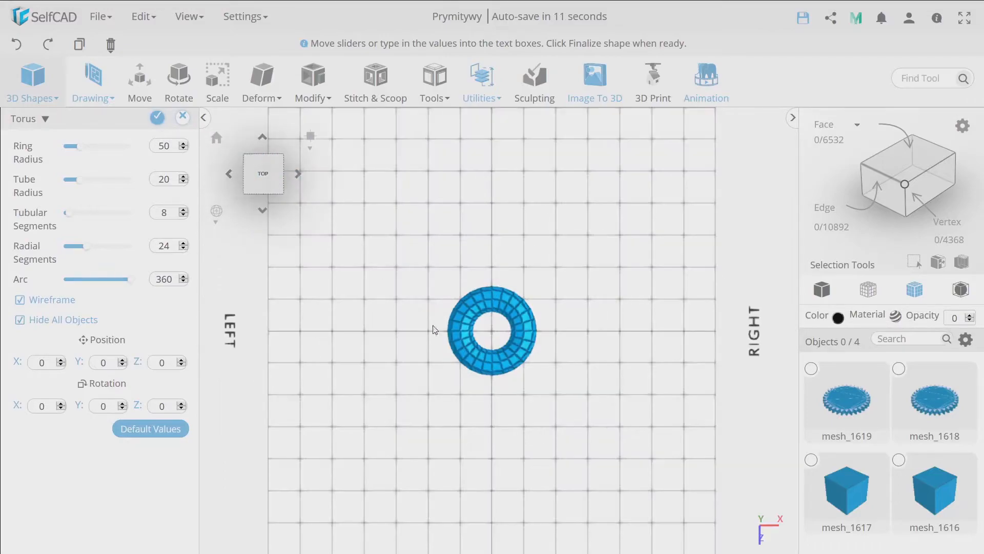
click(86, 148)
mouse_move(85, 148)
mouse_down()
mouse_move(103, 148)
mouse_move(88, 148)
mouse_up()
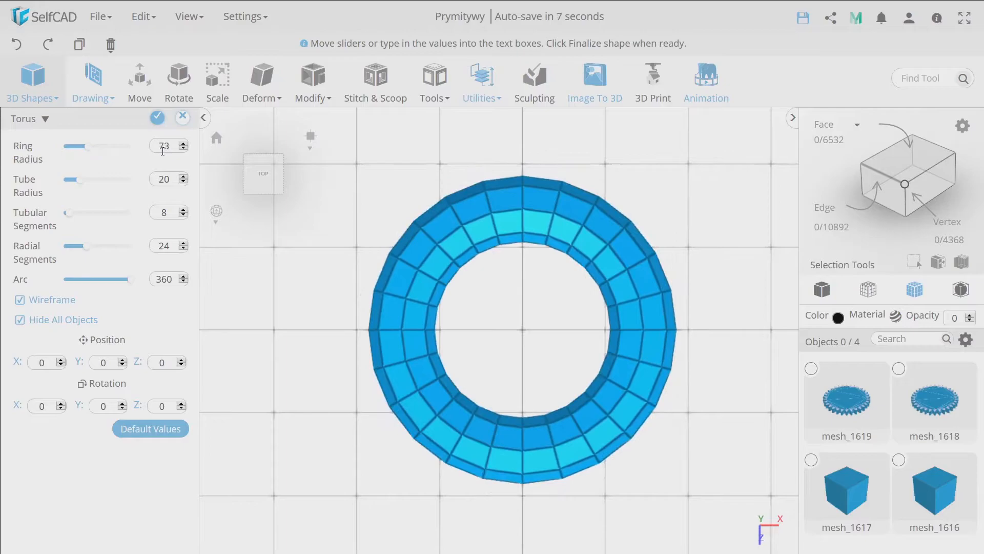
double_click(166, 147)
text(50)
key(Return)
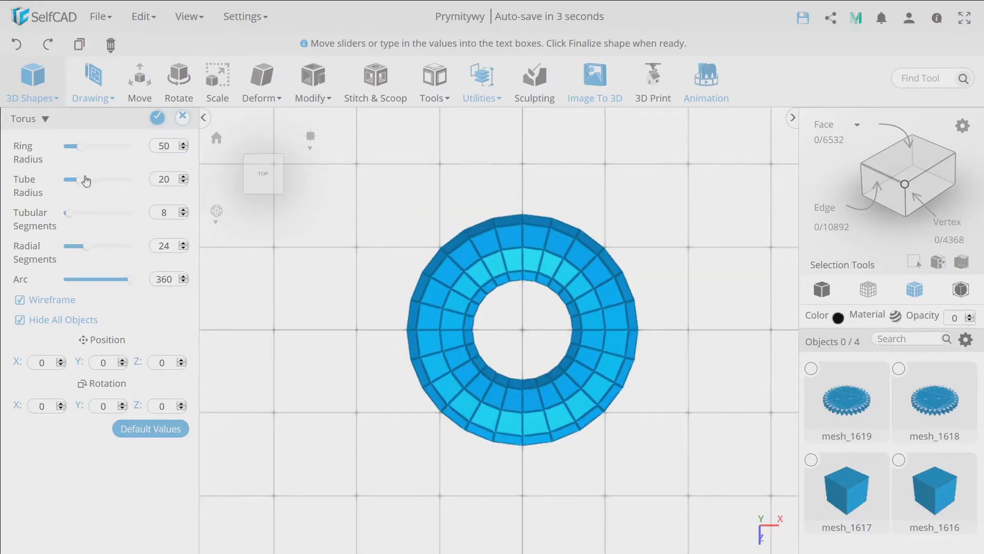
- Set the torus's tube radius to 30, tubular segments to 11 and radial segments to 19
mouse_move(84, 186)
mouse_down()
mouse_move(92, 186)
mouse_move(66, 192)
mouse_move(141, 186)
mouse_move(102, 187)
mouse_up()
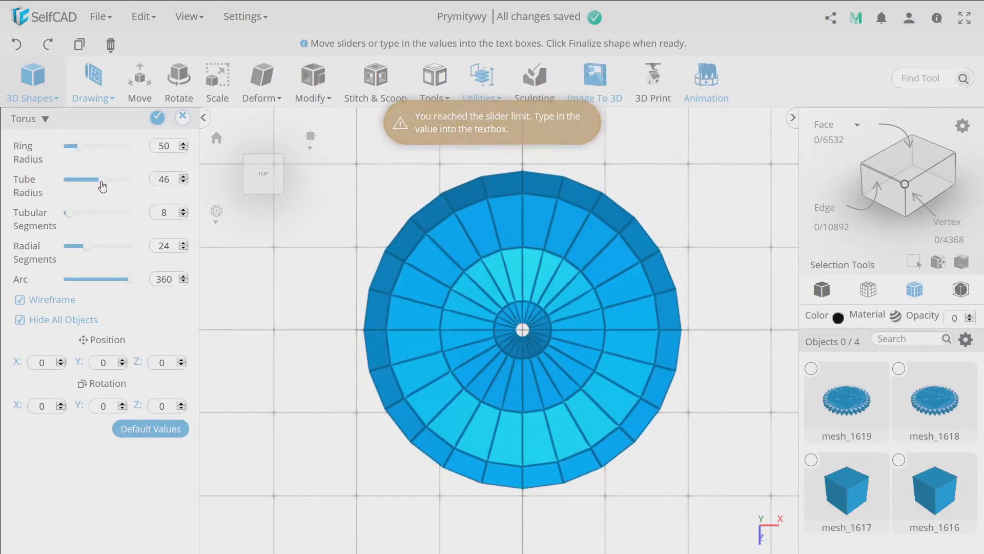
click(89, 189)
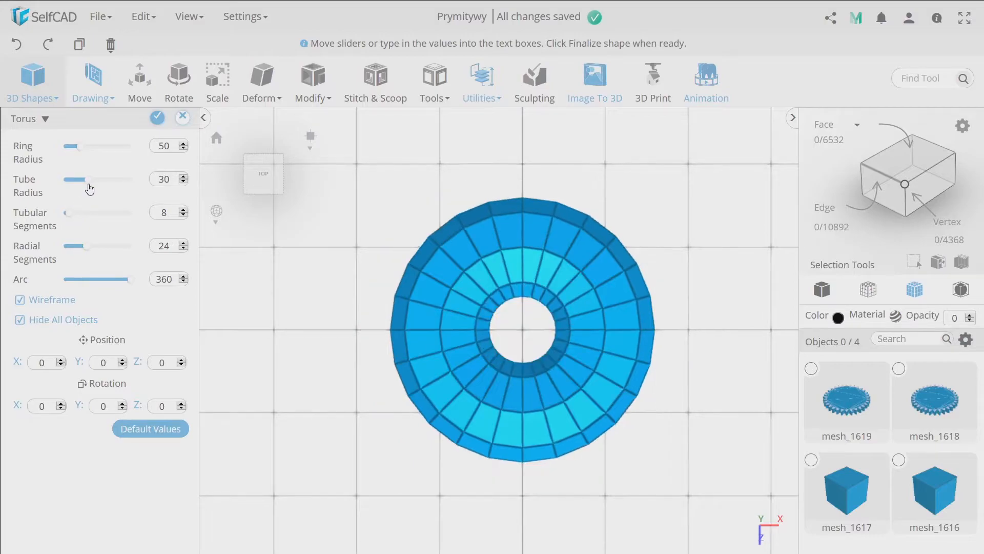
drag(80, 219, 92, 221)
click(92, 255)
mouse_move(91, 255)
mouse_down()
mouse_move(125, 257)
mouse_move(80, 256)
mouse_up()
drag(91, 213, 68, 216)
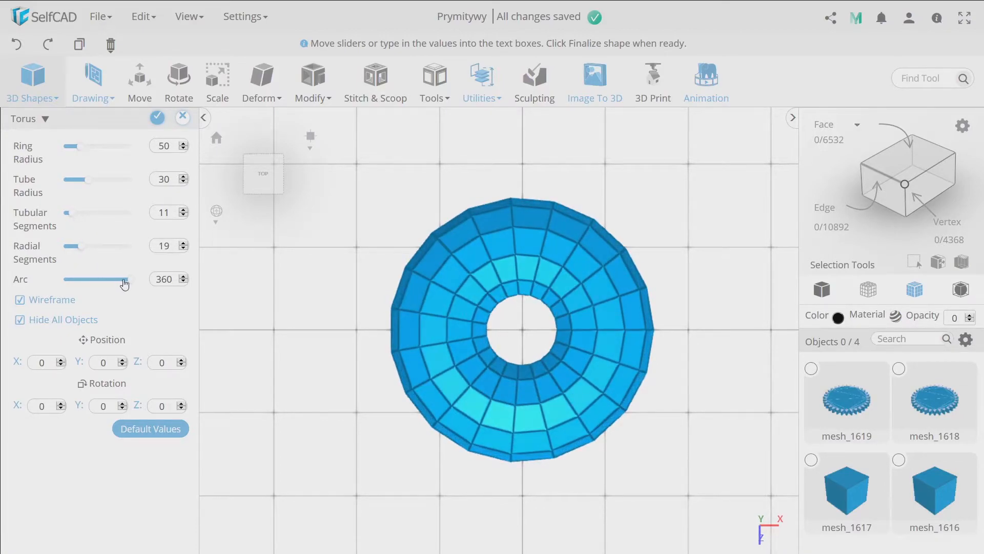
- Reduce the torus's arc to 177 and turn off Fill Right to leave that end open
drag(131, 285, 97, 288)
drag(317, 296, 607, 296)
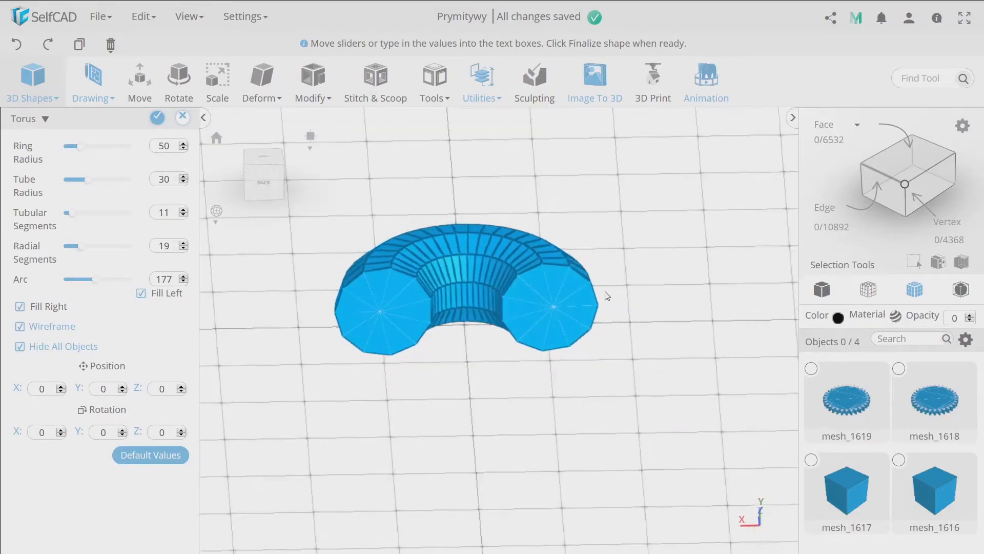
click(20, 307)
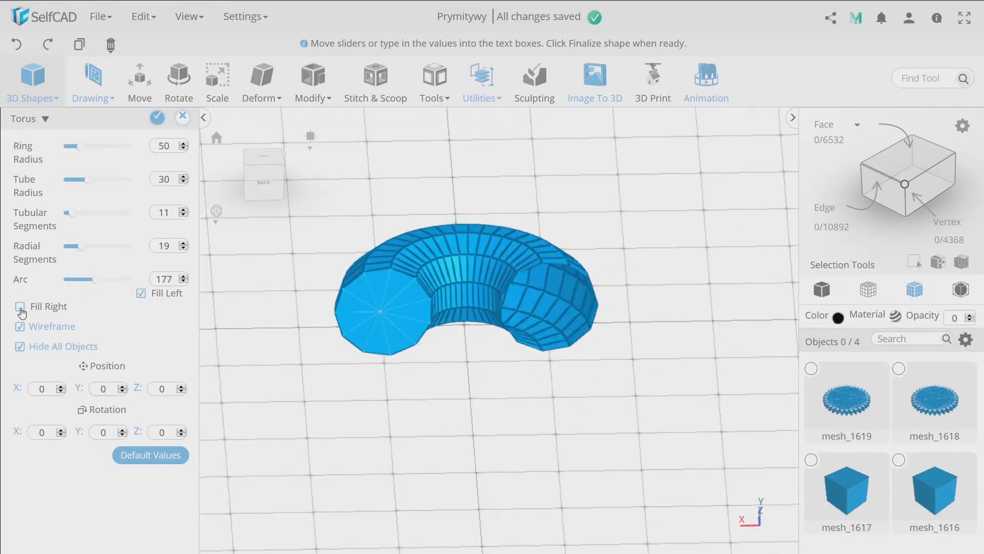
- Toggle the torus's Fill Left option off and on, and close the generator without saving the torus
click(141, 294)
click(141, 295)
click(141, 295)
click(141, 294)
click(183, 118)
click(480, 299)
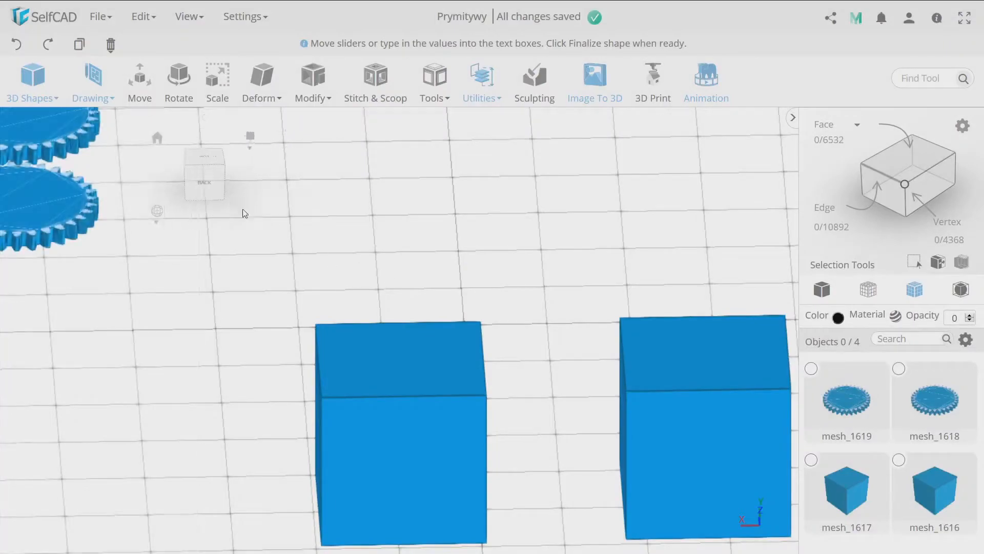
- Start a sphere with radius 47, 7 horizontal segments and 4 vertical segments
click(32, 82)
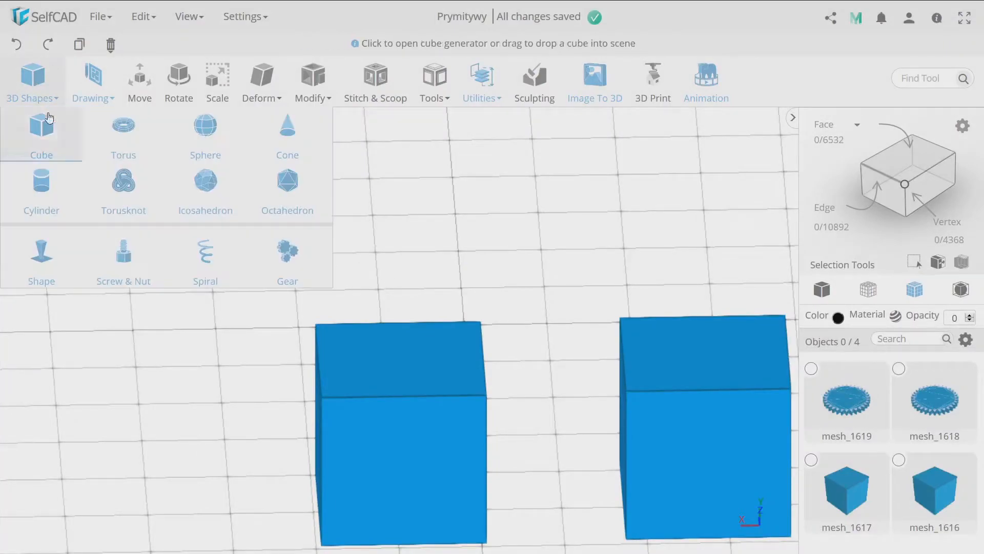
click(208, 137)
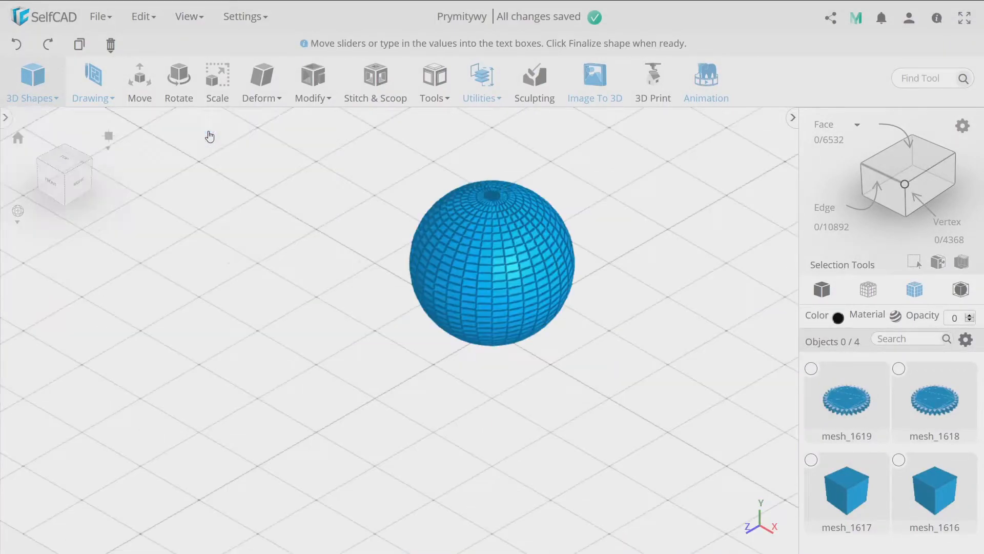
drag(91, 150, 66, 204)
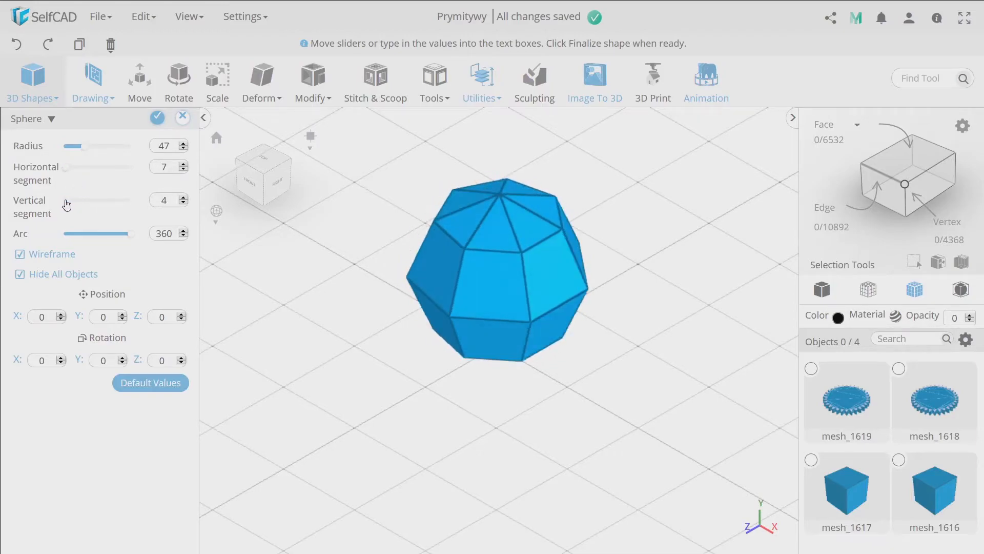
- Set the sphere's arc to 184, try its Fill option off and on, and discard the sphere
drag(132, 234, 98, 240)
right_drag(400, 339, 351, 347)
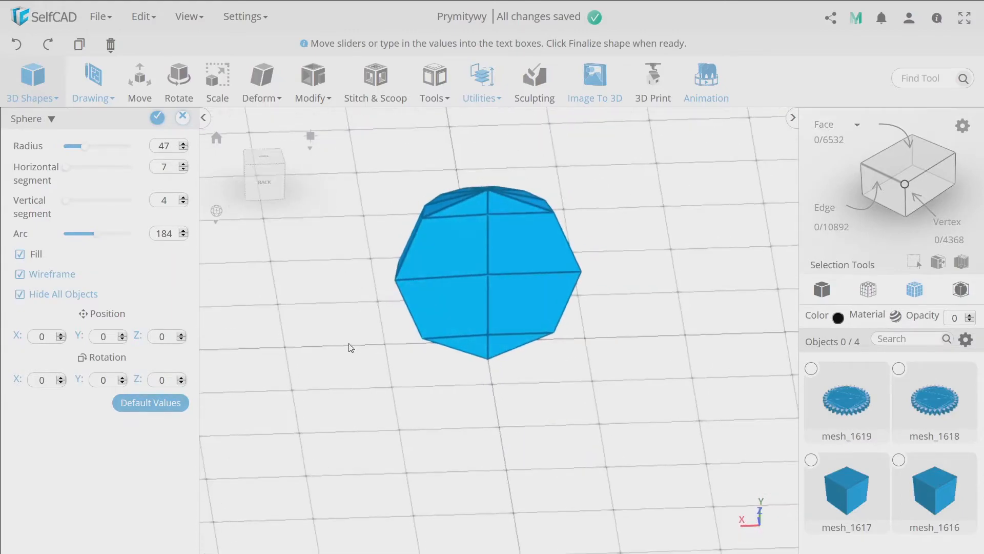
click(20, 255)
click(20, 256)
click(182, 117)
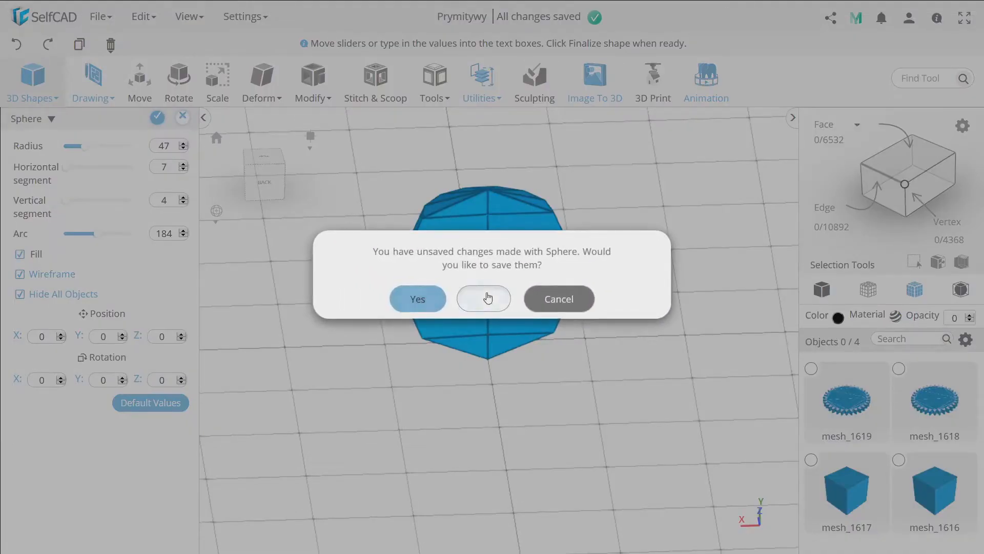
click(490, 298)
- Start a cone, try out its size settings, and restore the default values
click(33, 77)
click(287, 143)
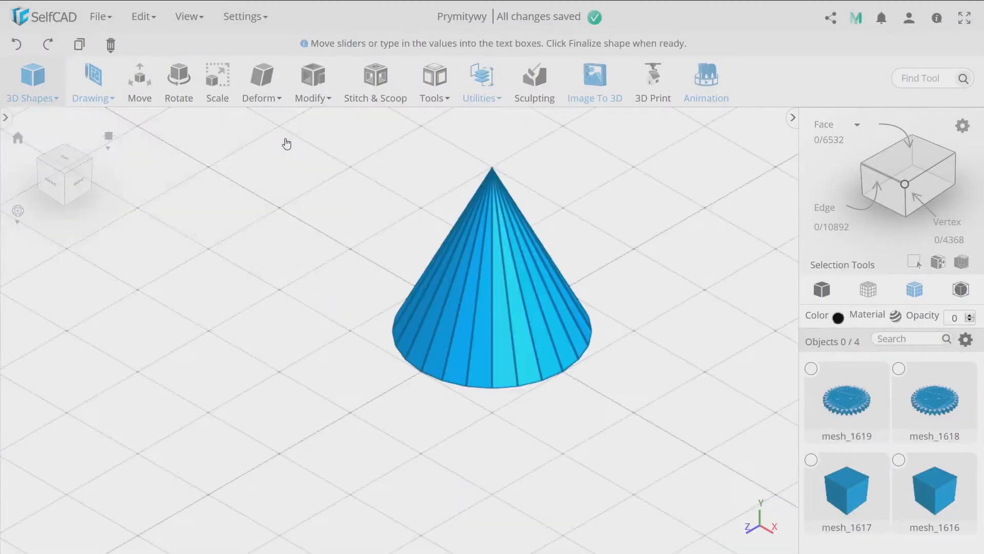
drag(387, 423, 578, 393)
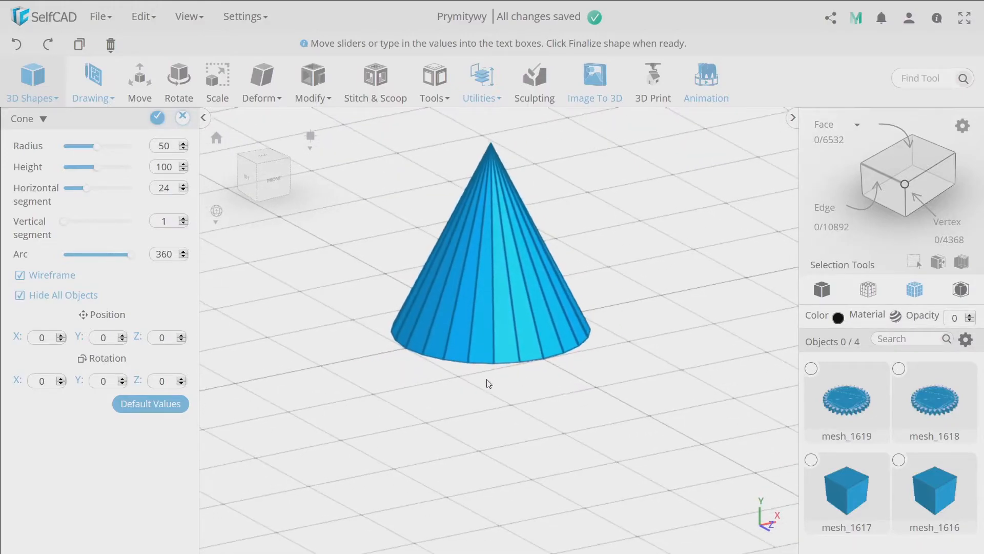
drag(489, 381, 471, 405)
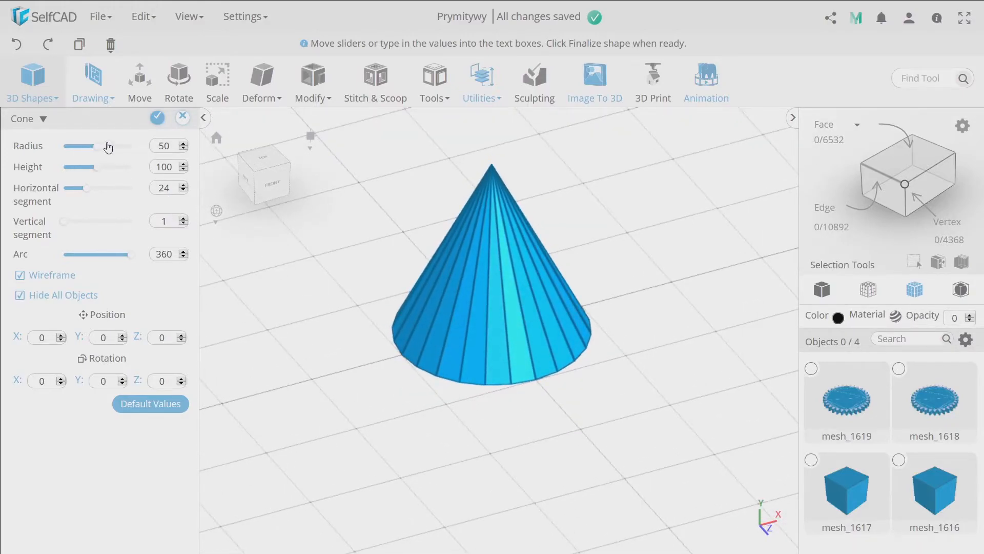
drag(95, 149, 97, 172)
click(146, 407)
- Reduce the cone's horizontal segments to 3 while looking at it from the top
drag(372, 310, 536, 366)
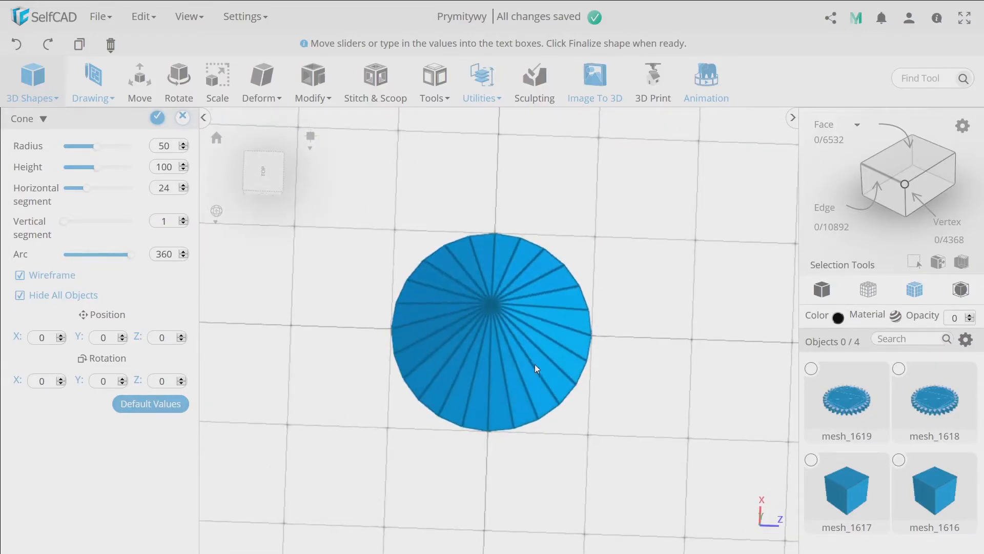
click(264, 172)
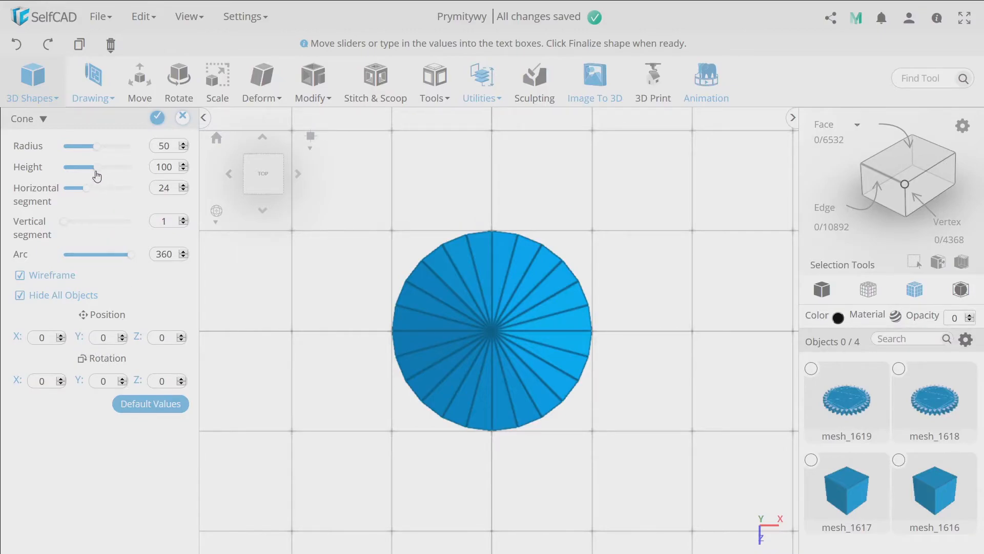
drag(88, 196, 75, 196)
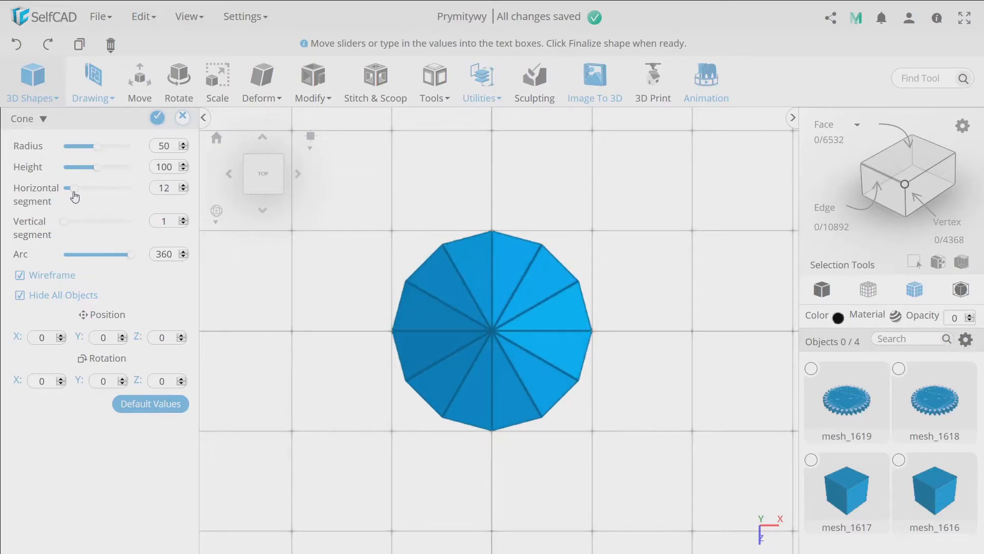
click(183, 190)
click(183, 191)
click(183, 190)
click(183, 190)
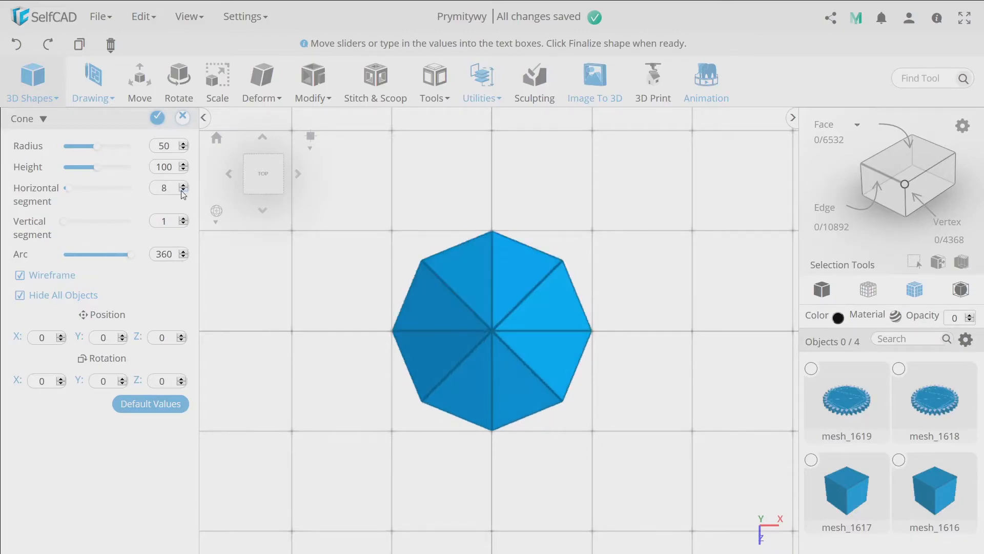
click(183, 191)
click(183, 191)
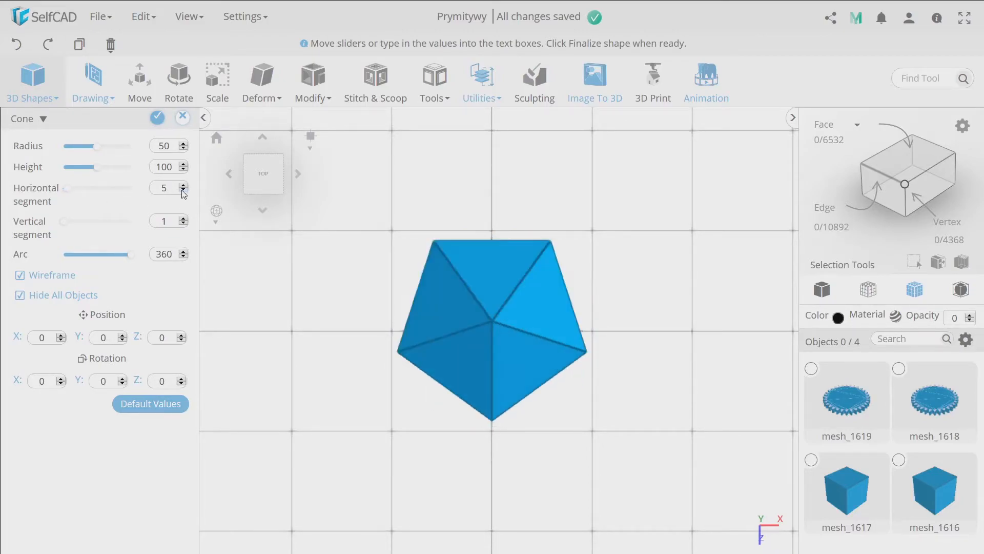
click(183, 191)
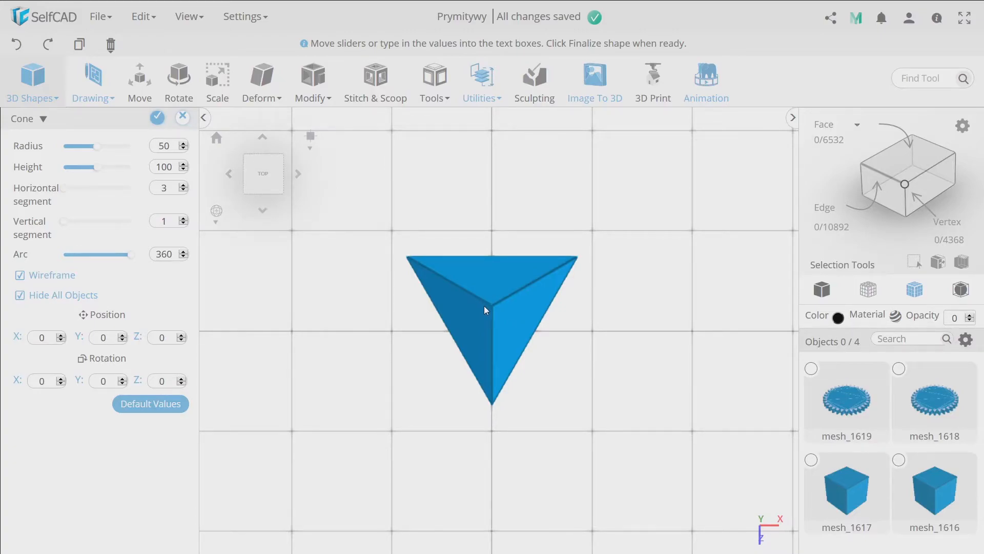
click(184, 187)
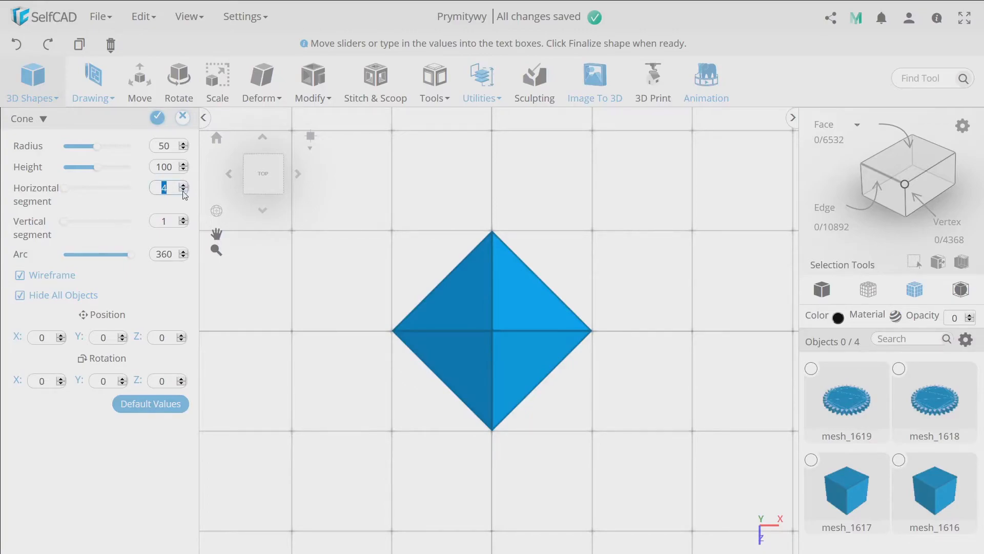
text(3)
- Set the three-sided cone's height to 1 and finalize the shape
double_click(175, 167)
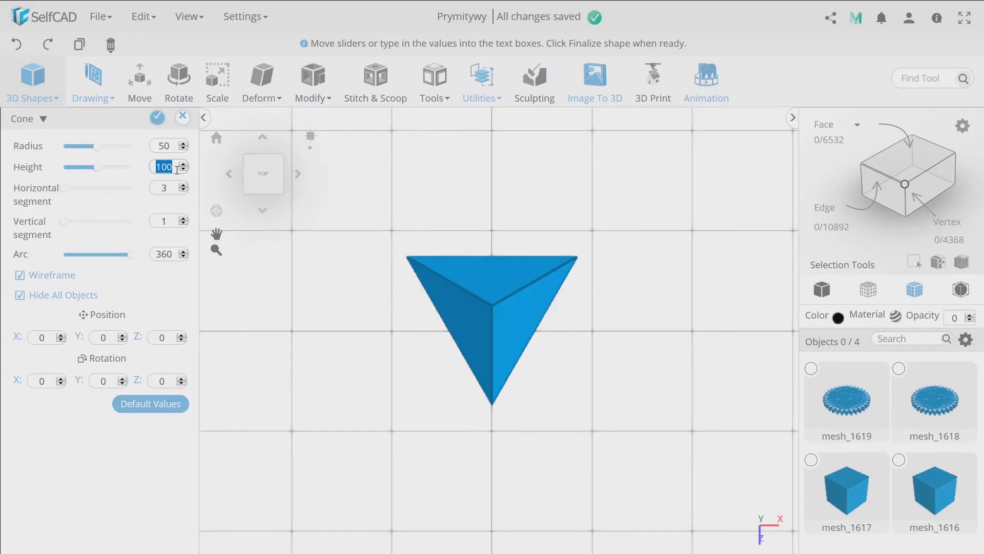
text(1)
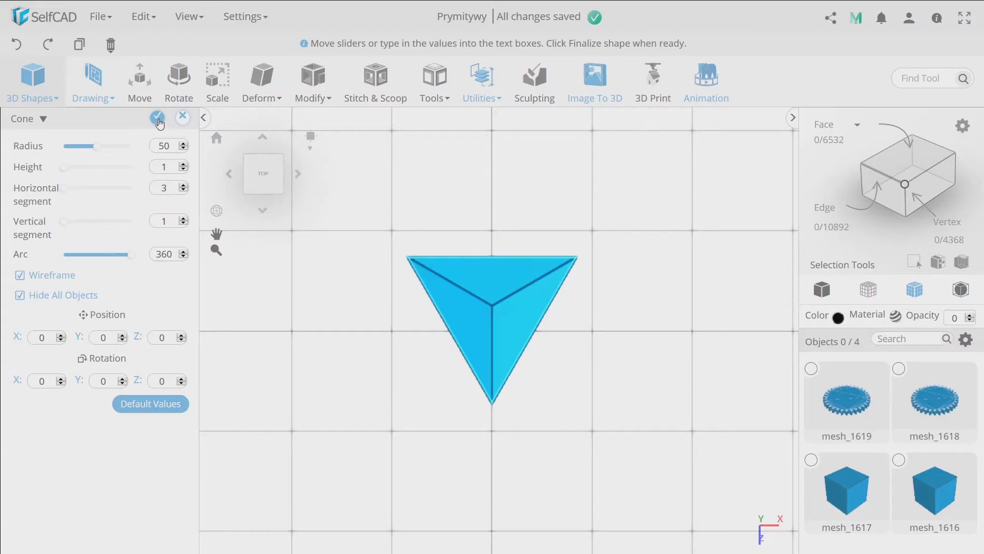
click(158, 119)
- Sketch a circle on the Bottom / Top plane, centred on the flat triangle's apex and passing through its corner
mouse_move(94, 94)
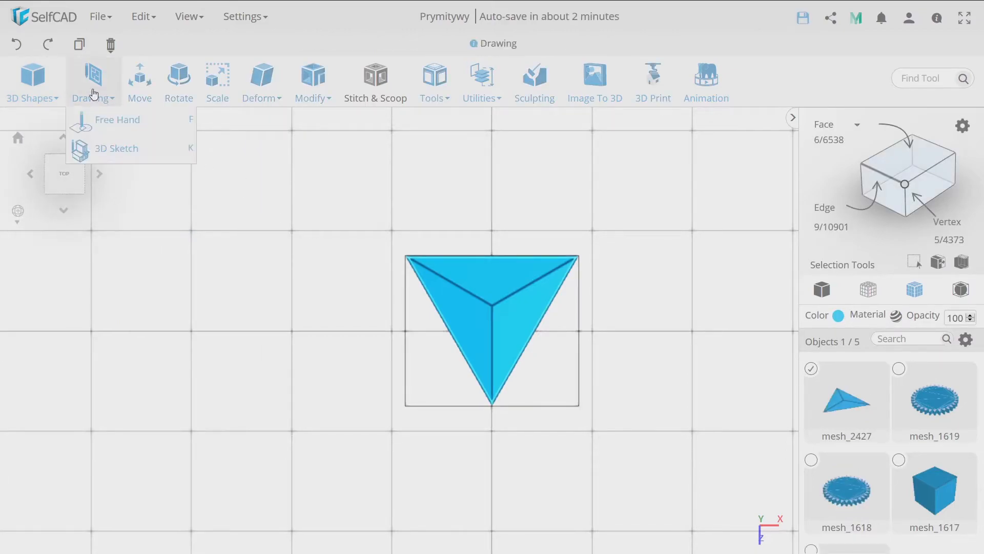
click(130, 153)
click(21, 176)
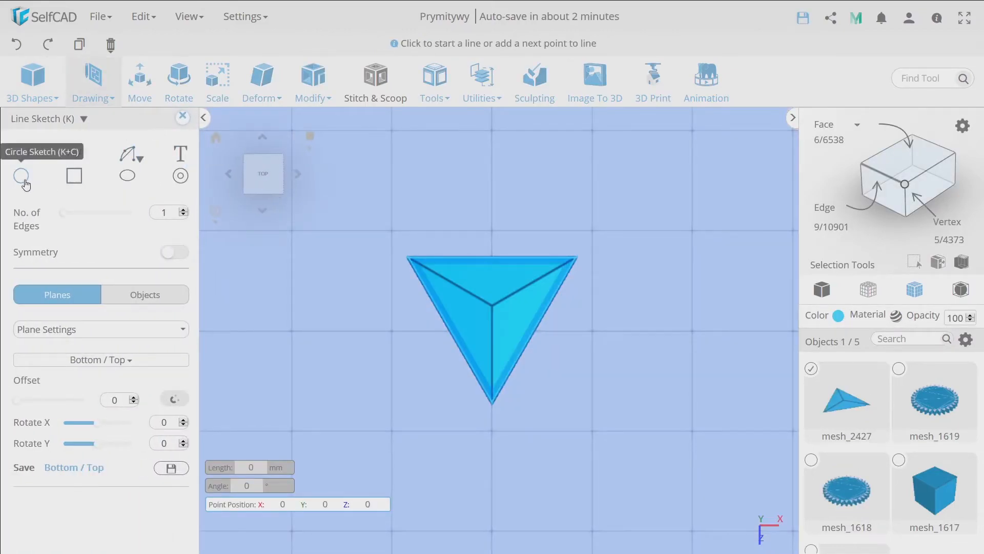
click(492, 308)
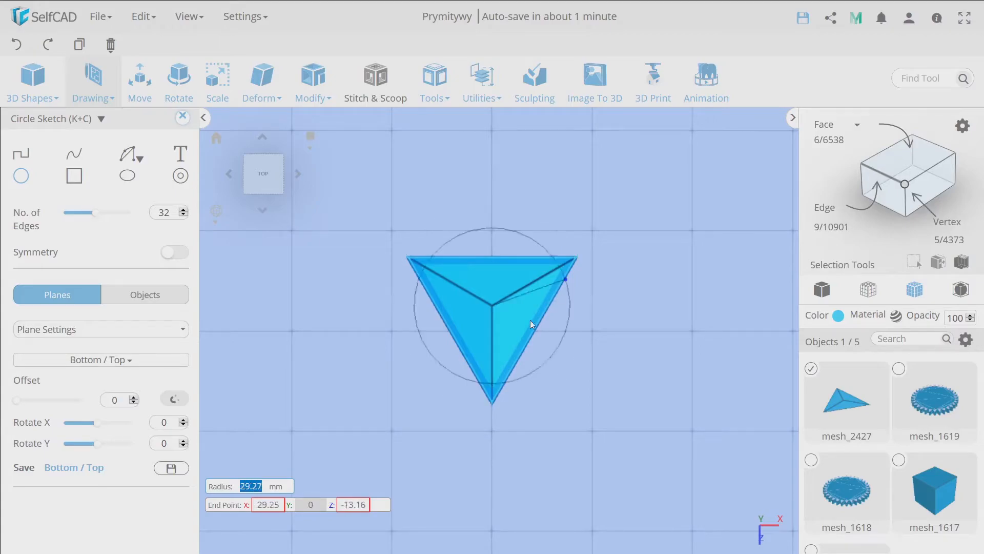
click(408, 255)
click(183, 117)
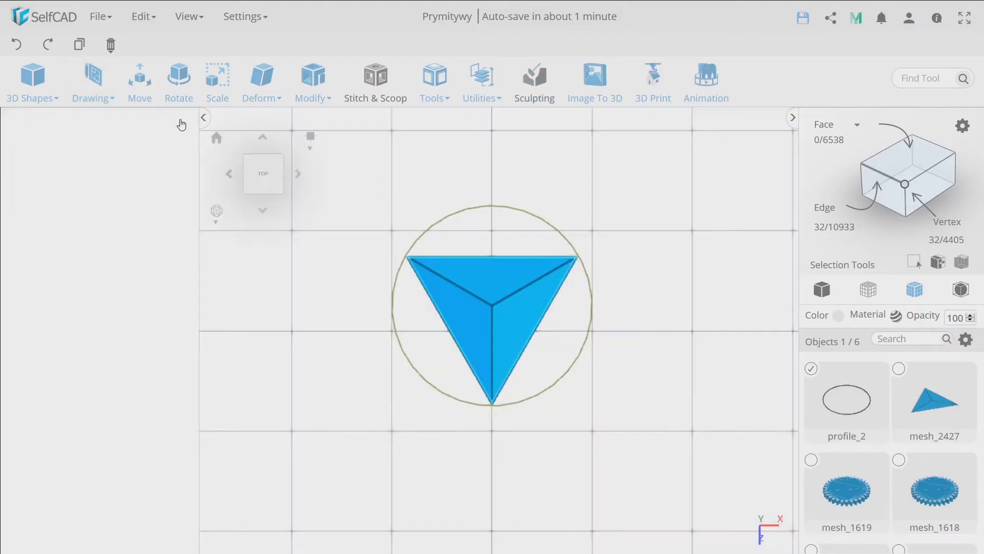
- Deselect the circle, select the flat triangle, and check its origin with the Move tool
click(810, 369)
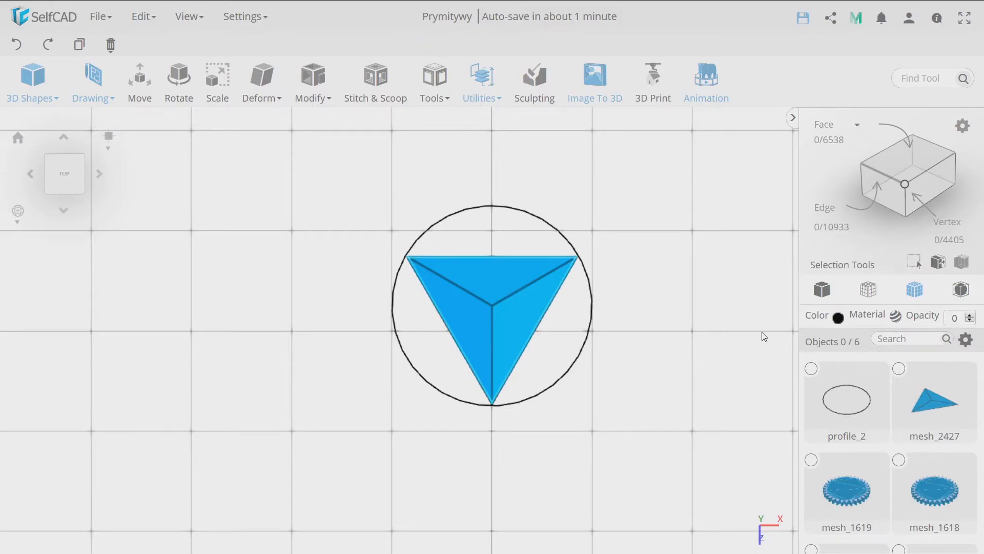
click(518, 311)
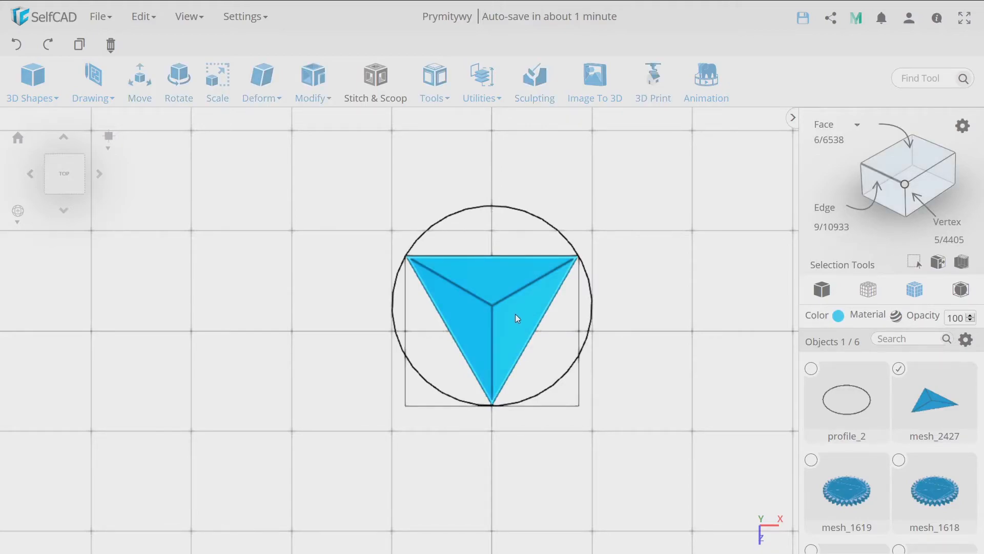
click(146, 100)
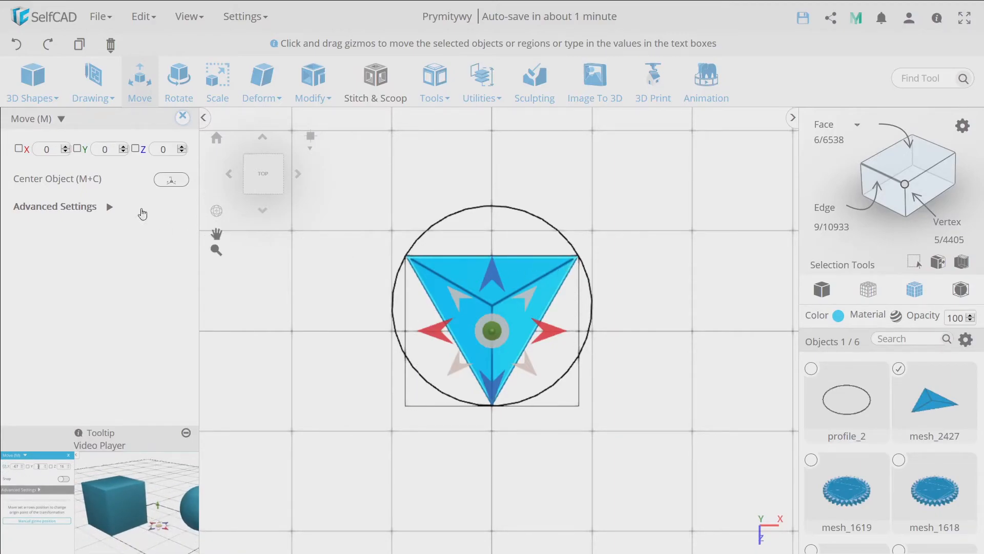
click(183, 117)
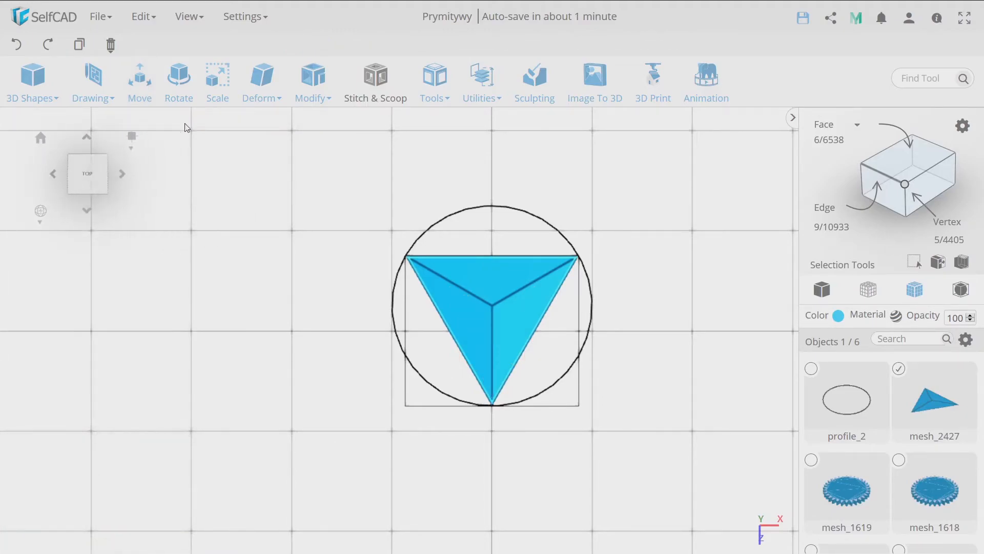
- Start a cylinder, reduce its top radius, and discard the shape
click(32, 87)
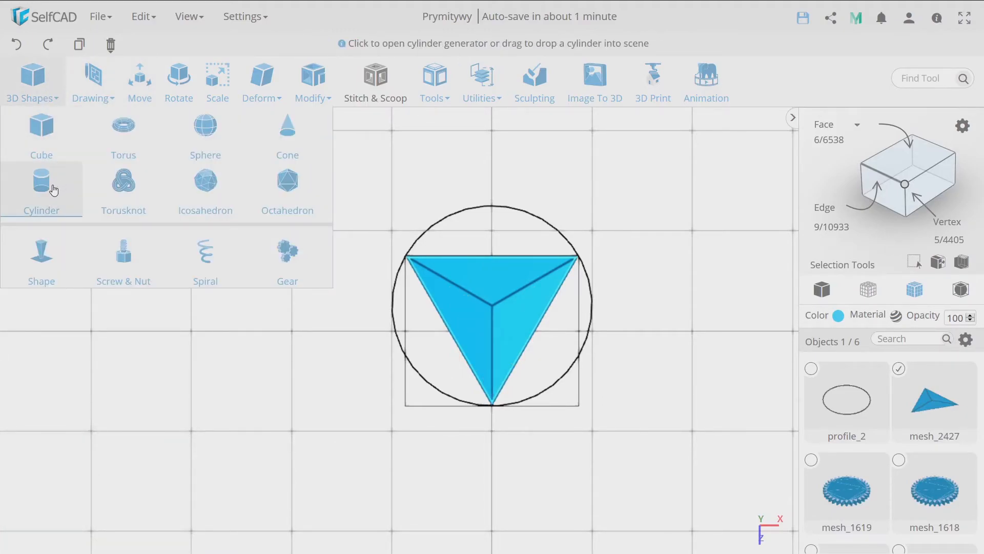
click(42, 185)
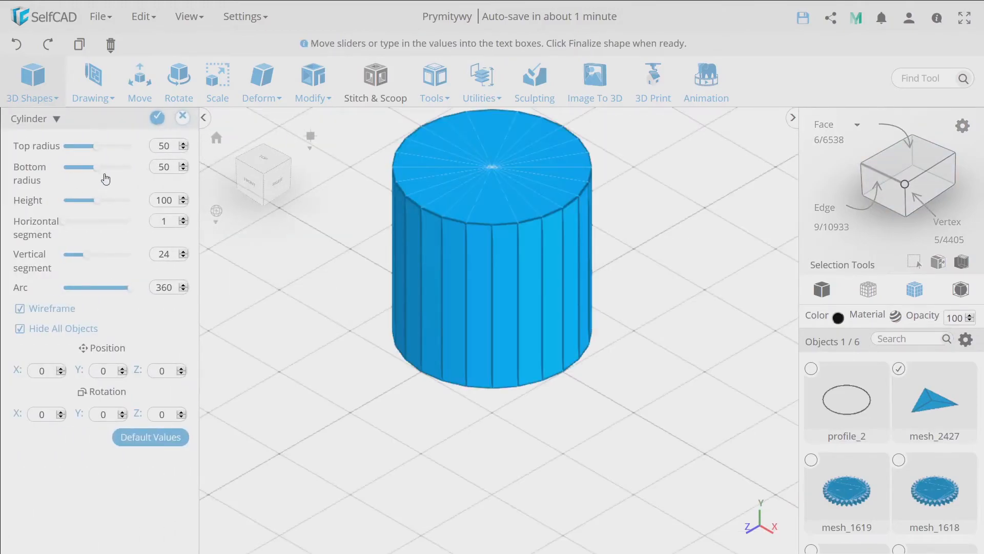
scroll(435, 294, down, 4)
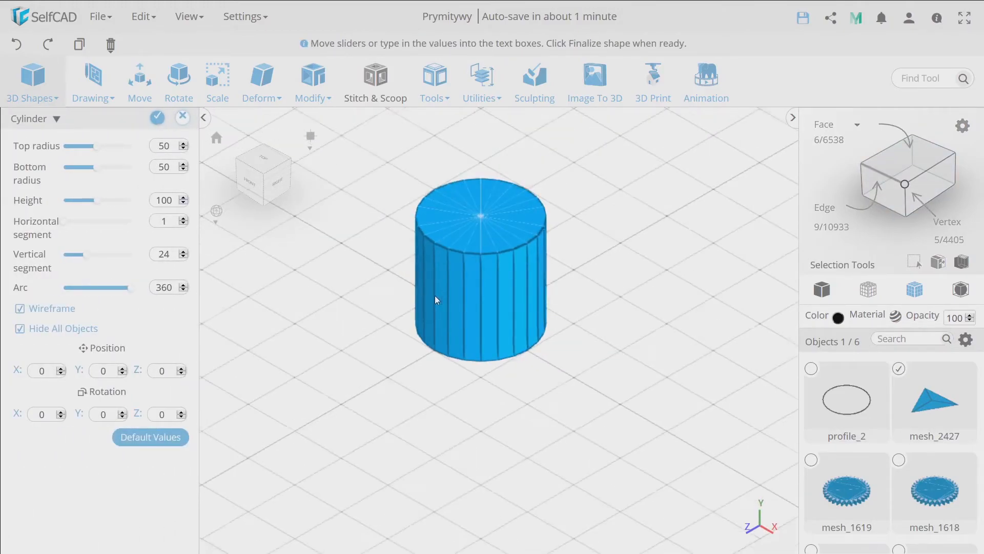
scroll(473, 288, up, 4)
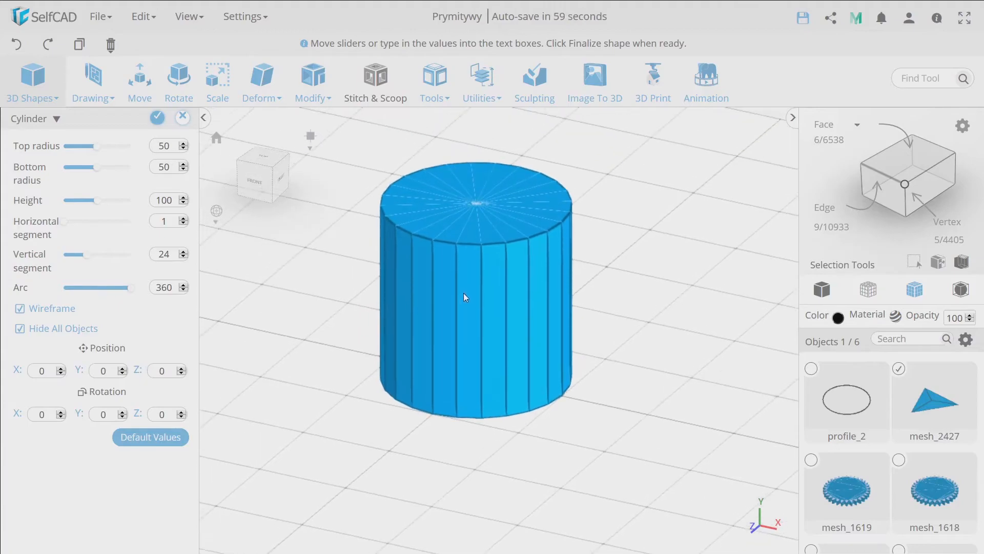
mouse_move(92, 147)
mouse_down()
mouse_move(114, 148)
mouse_move(100, 148)
mouse_move(85, 169)
mouse_move(108, 169)
mouse_move(83, 150)
mouse_move(98, 171)
mouse_move(84, 148)
mouse_move(73, 151)
mouse_up()
right_drag(458, 378, 473, 366)
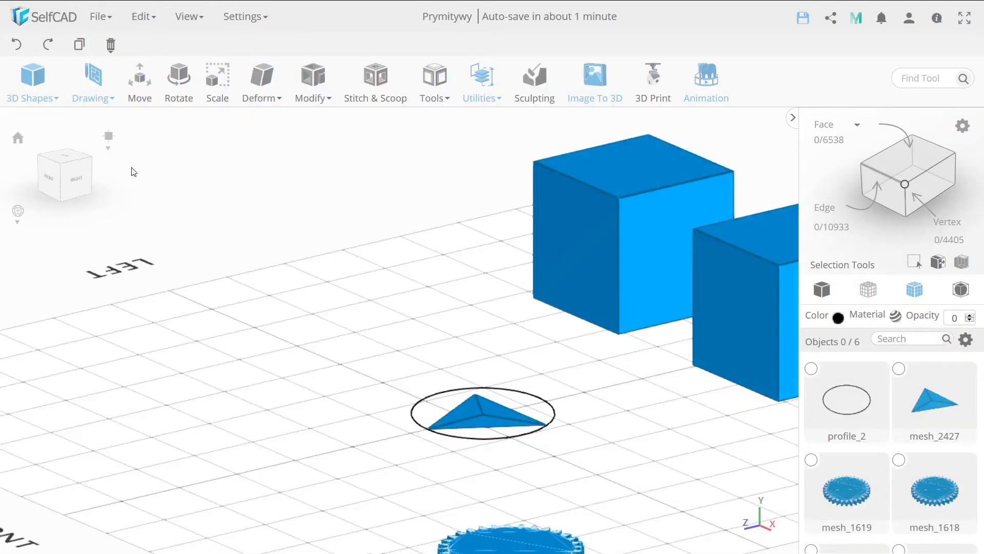
- Start a torusknot, restore its default values, and set its radius to 54
click(33, 77)
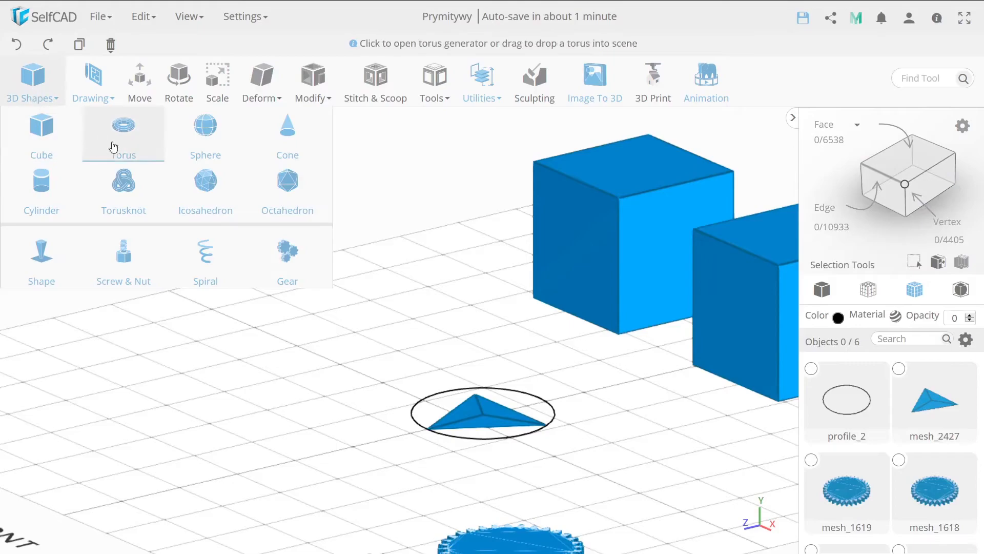
click(124, 194)
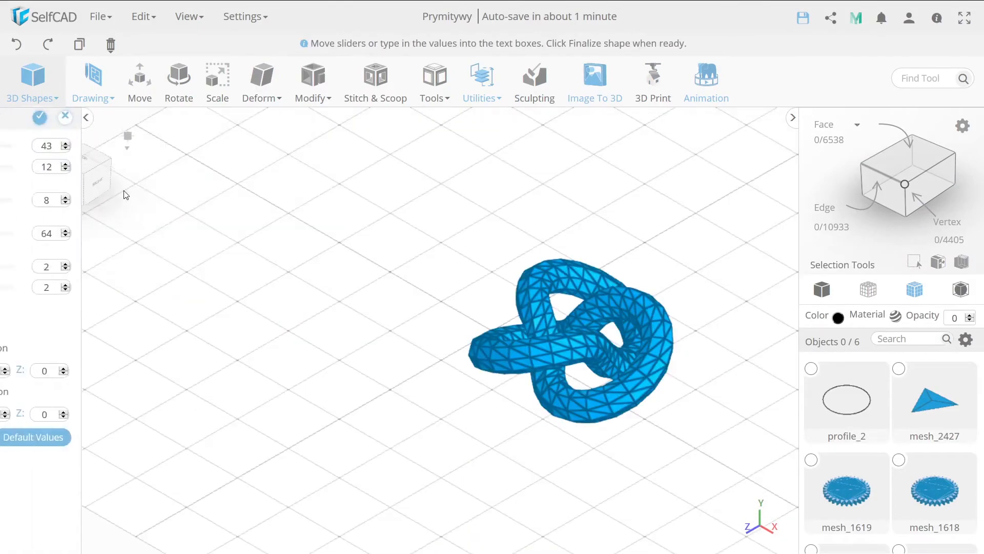
click(148, 437)
scroll(389, 351, down, 3)
right_drag(389, 352, 444, 242)
scroll(460, 284, up, 5)
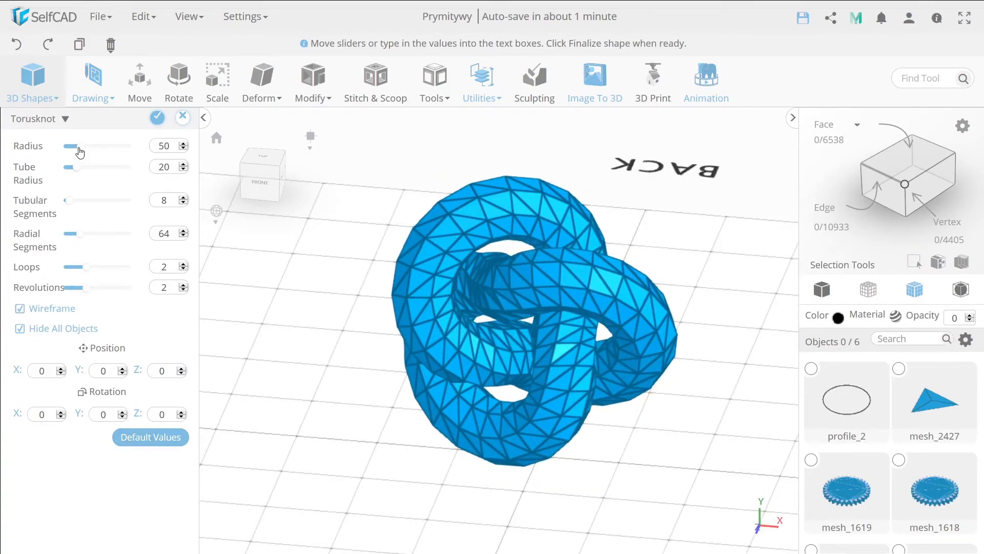
mouse_move(80, 151)
mouse_down()
mouse_move(84, 167)
mouse_move(67, 172)
mouse_move(82, 153)
mouse_up()
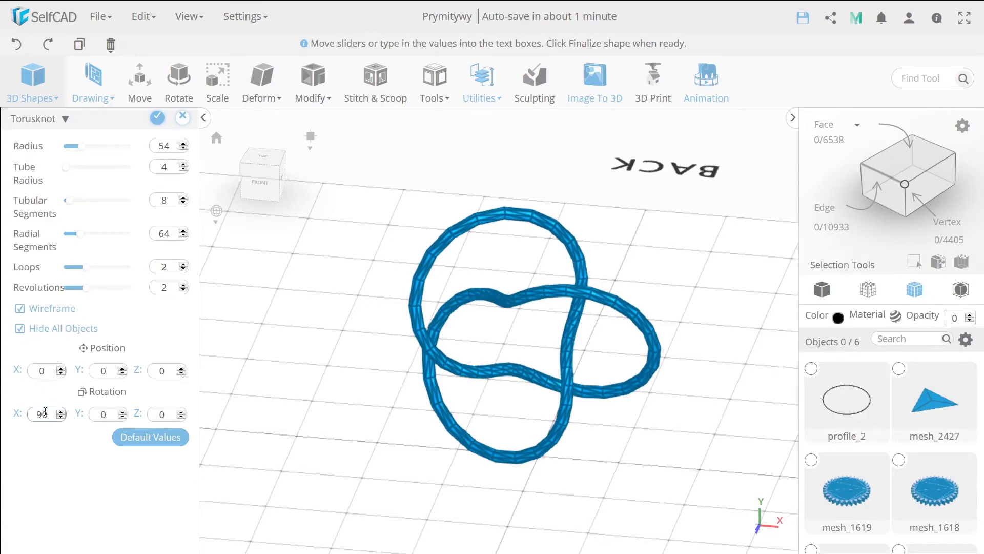
- Set the torusknot's X rotation to 90 and raise both its loops and revolutions to 4
key(Return)
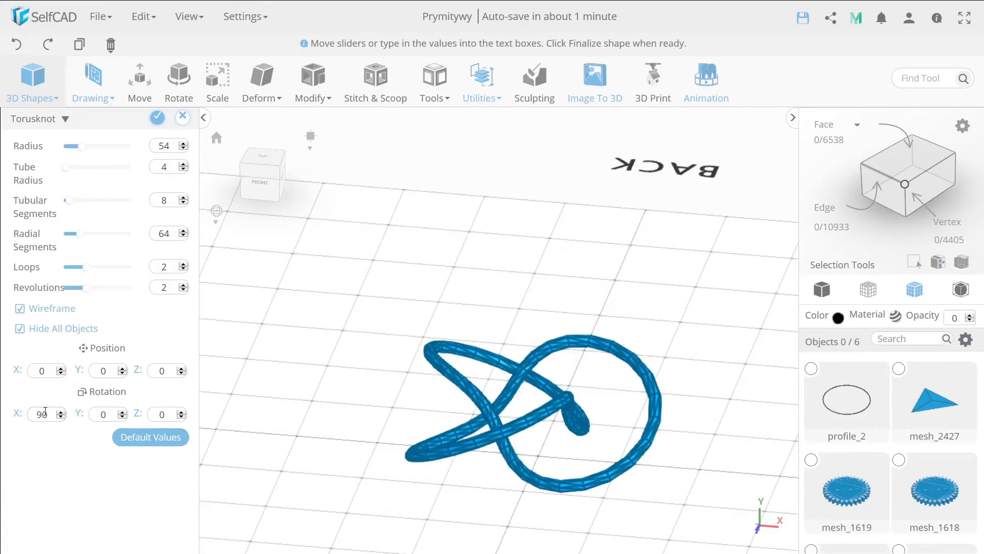
click(260, 158)
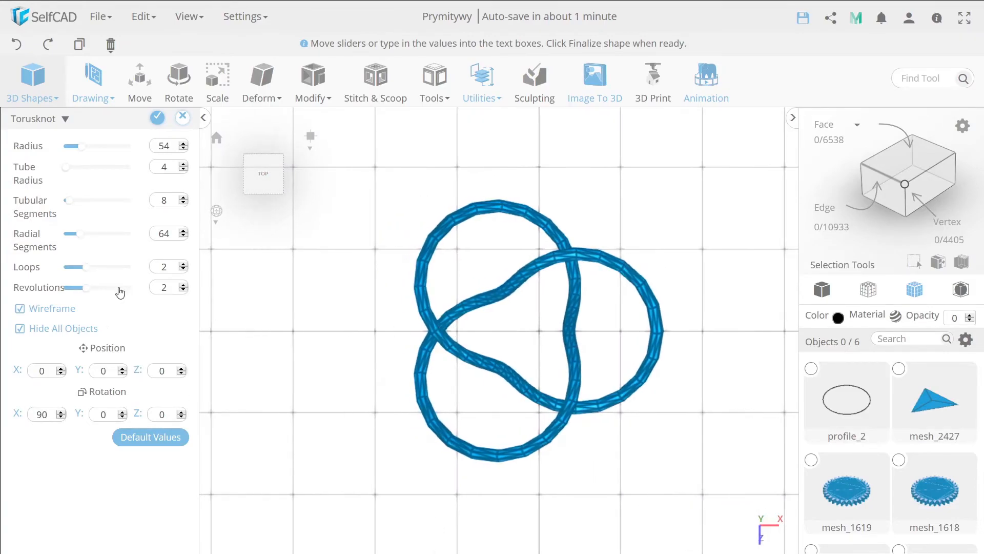
drag(98, 274, 130, 296)
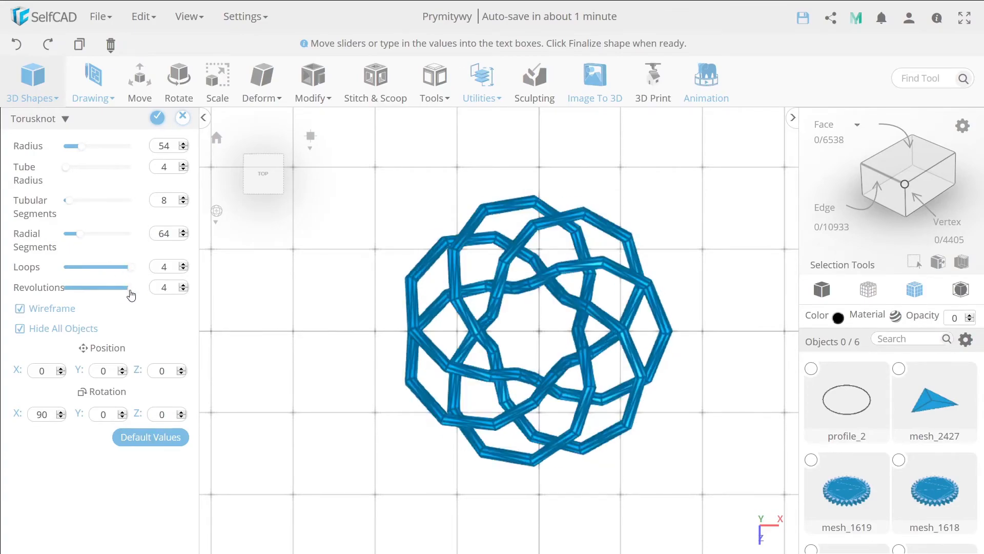
- Set the torusknot's radial segments to 112 and its radius to 43, and discard the shape without saving
right_drag(425, 463, 91, 222)
drag(85, 237, 100, 237)
right_drag(251, 307, 543, 476)
mouse_move(88, 151)
mouse_down()
mouse_move(104, 150)
mouse_move(78, 152)
mouse_up()
right_drag(366, 394, 421, 288)
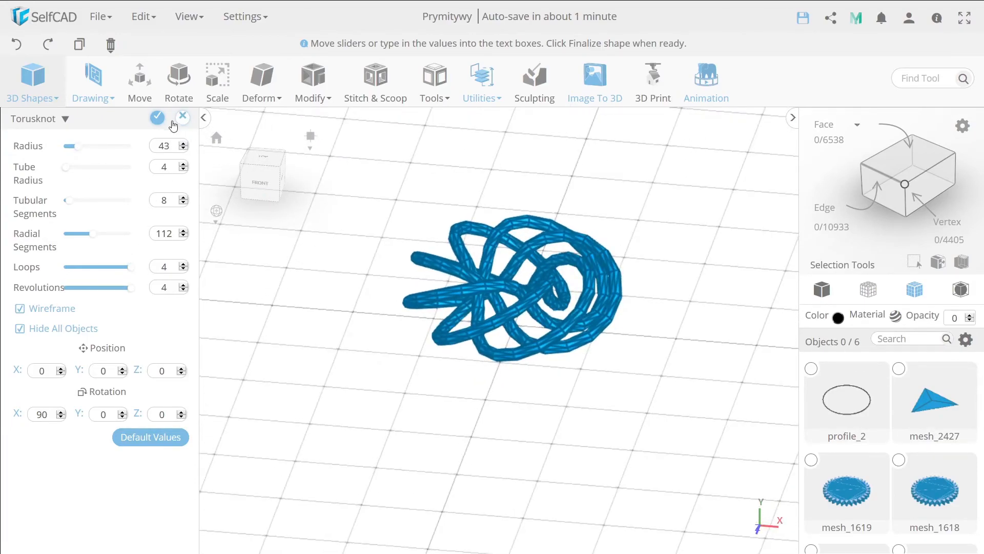
click(182, 117)
click(489, 296)
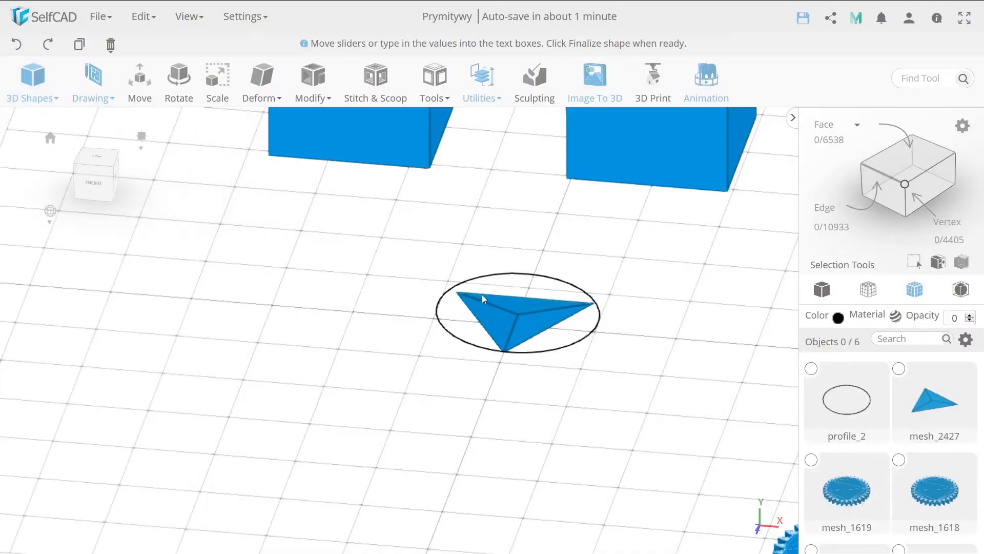
- Start an icosahedron and reduce its segments to 1
click(39, 96)
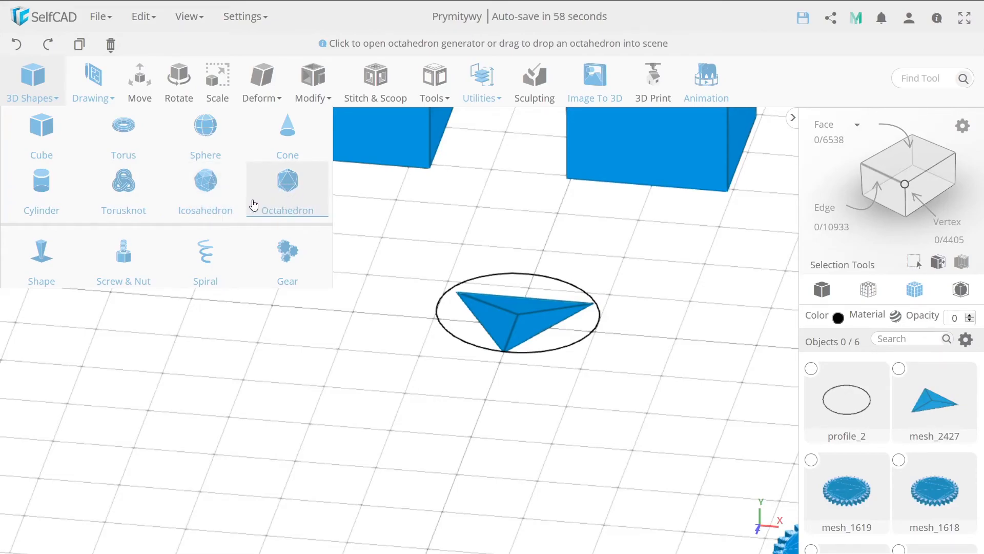
click(211, 199)
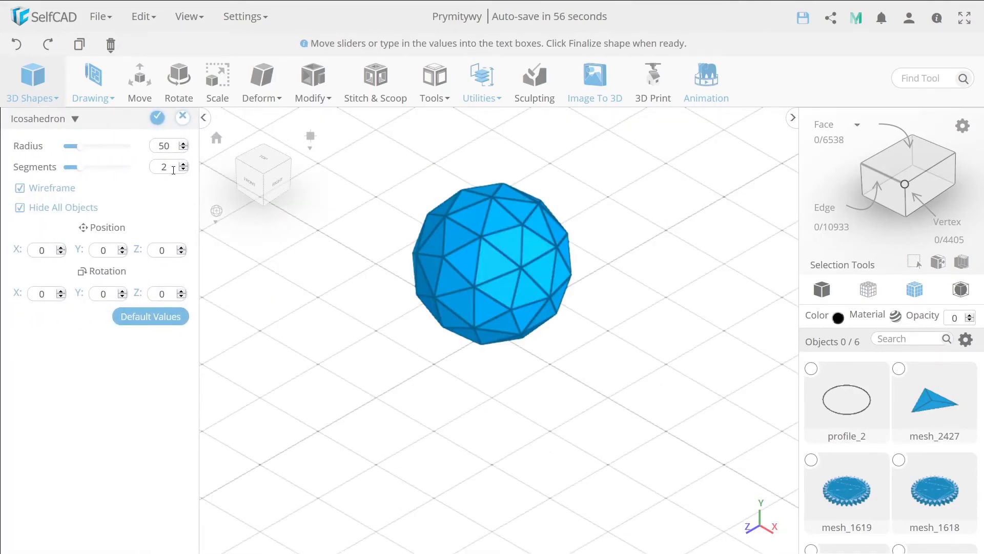
click(183, 169)
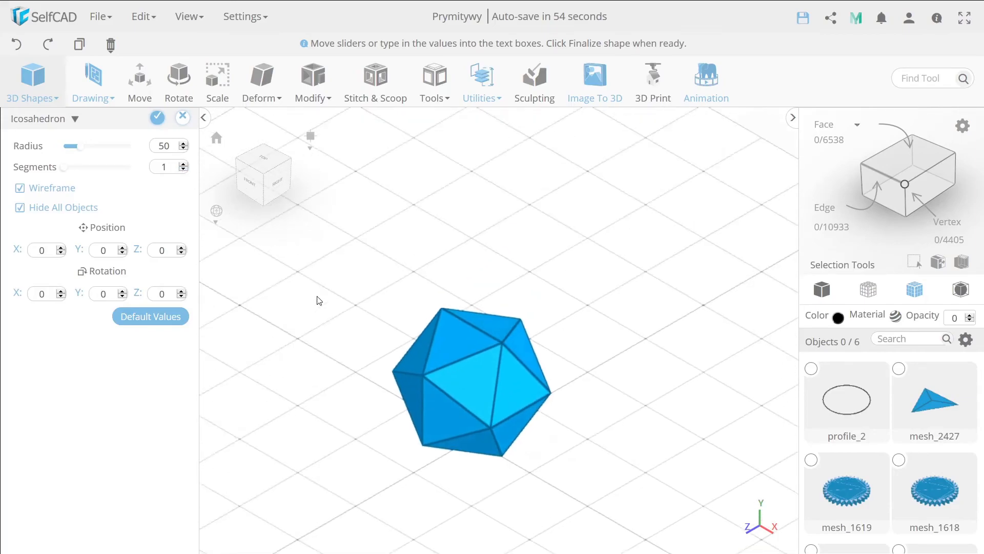
- Set the icosahedron's radius to 56 and its segments to 2, and discard the shape without saving
drag(80, 147, 84, 151)
right_drag(271, 386, 562, 373)
right_drag(474, 379, 515, 275)
scroll(514, 275, up, 3)
scroll(514, 275, up, 2)
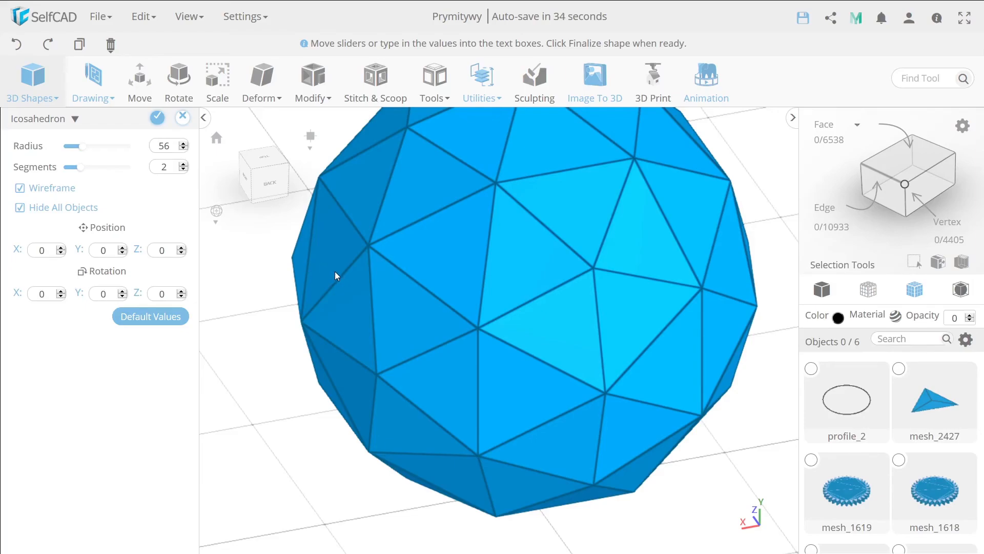
click(183, 118)
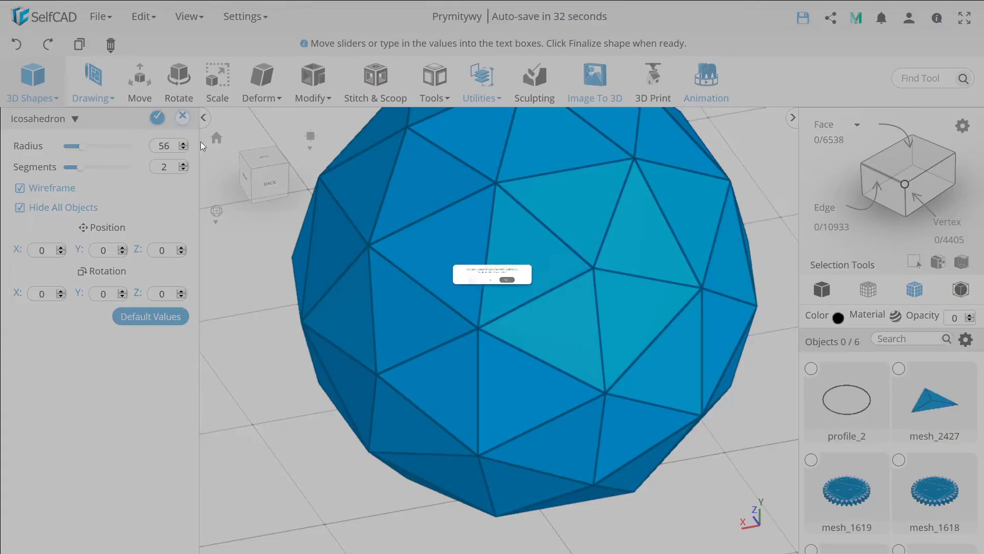
click(474, 293)
- Start an octahedron, try a different segment count, inspect the shape from another side, and discard it without saving
click(44, 88)
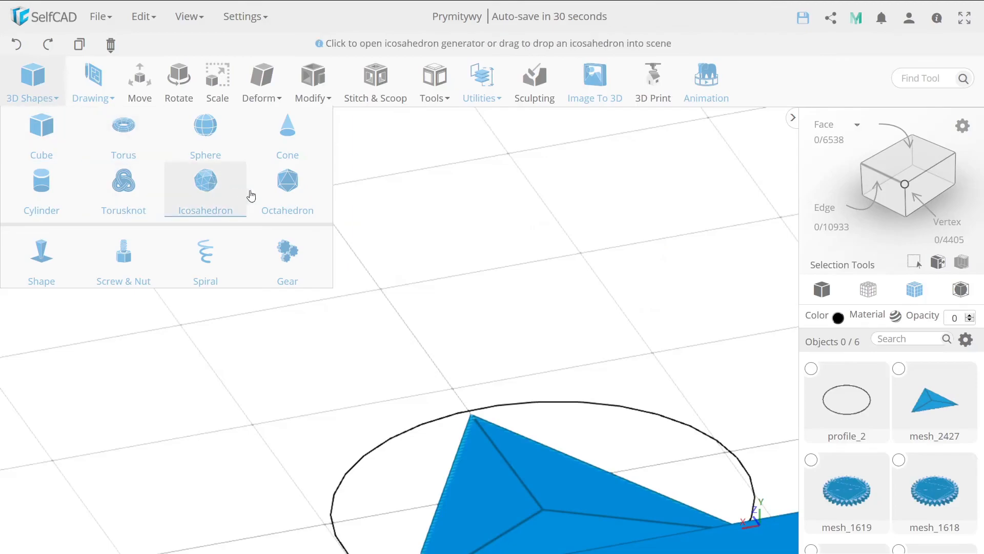
click(242, 193)
click(292, 192)
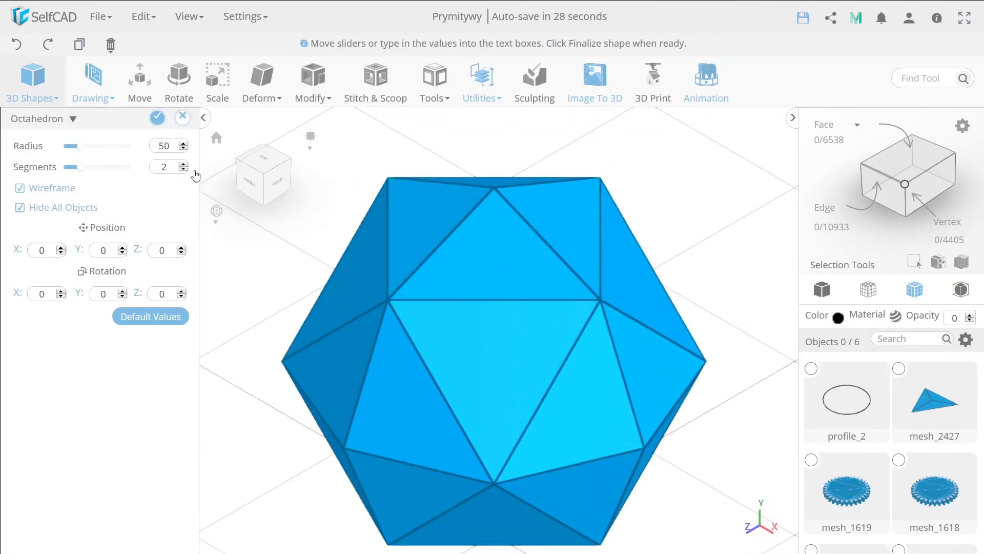
click(184, 169)
scroll(462, 367, down, 3)
mouse_move(463, 367)
mouse_down()
mouse_move(432, 377)
mouse_move(512, 350)
mouse_move(503, 359)
mouse_move(540, 387)
mouse_move(477, 356)
mouse_up()
scroll(477, 355, up, 3)
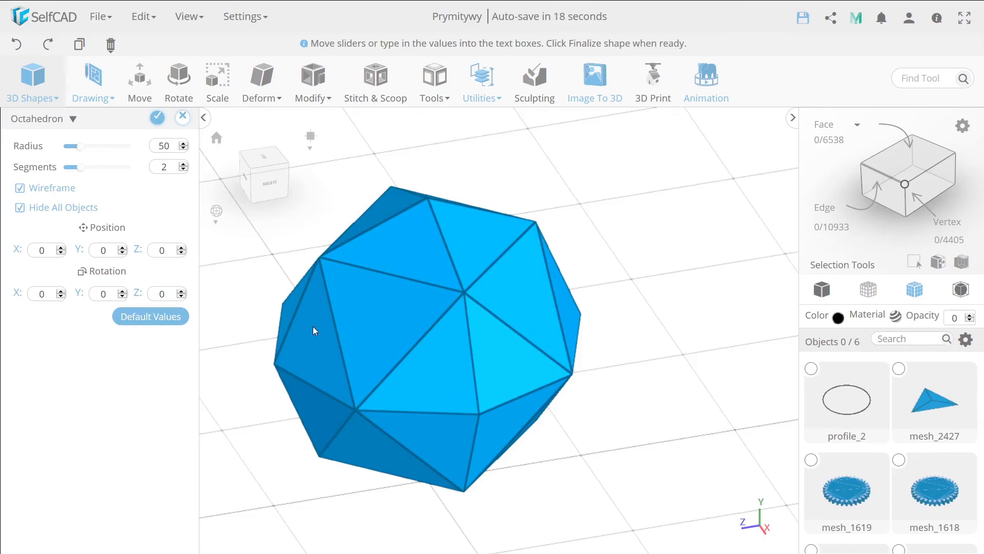
click(184, 118)
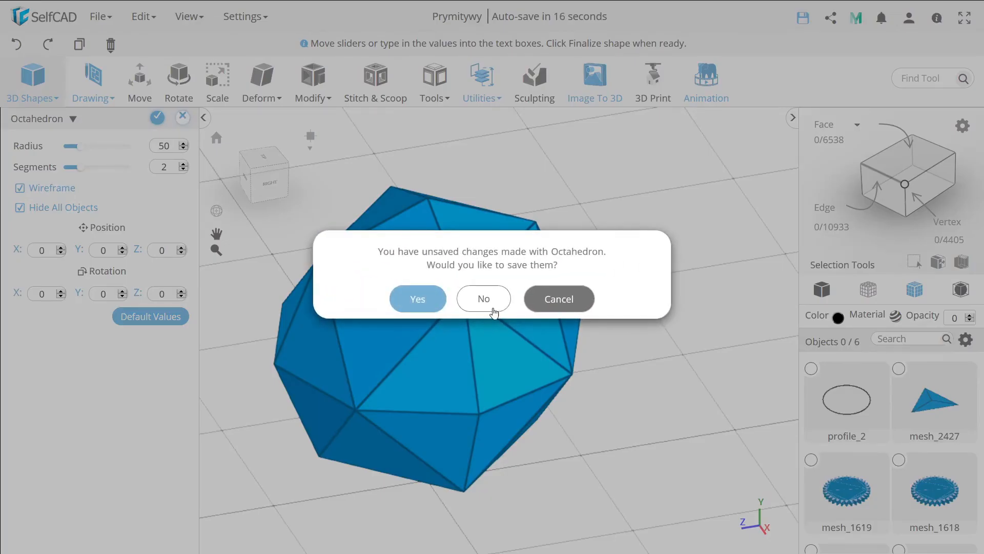
click(486, 301)
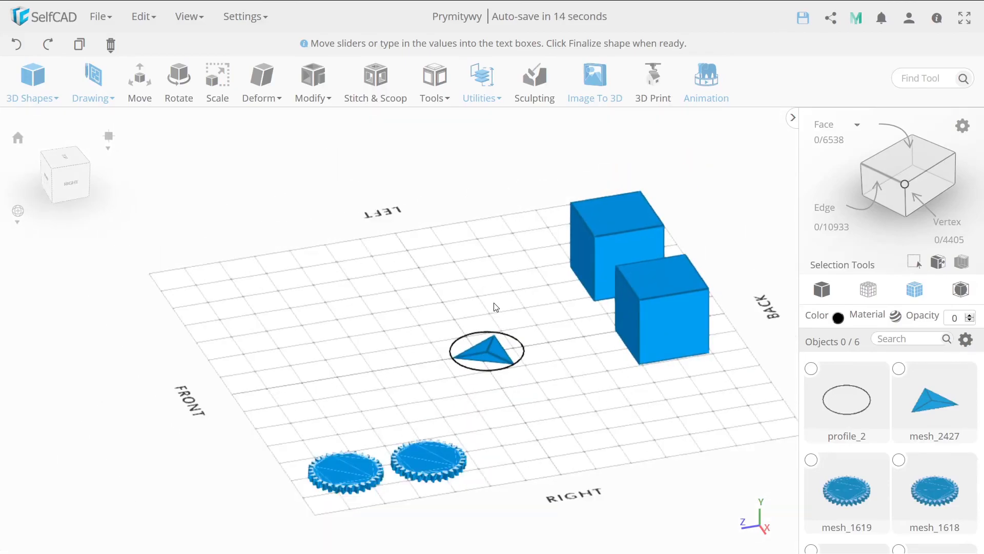